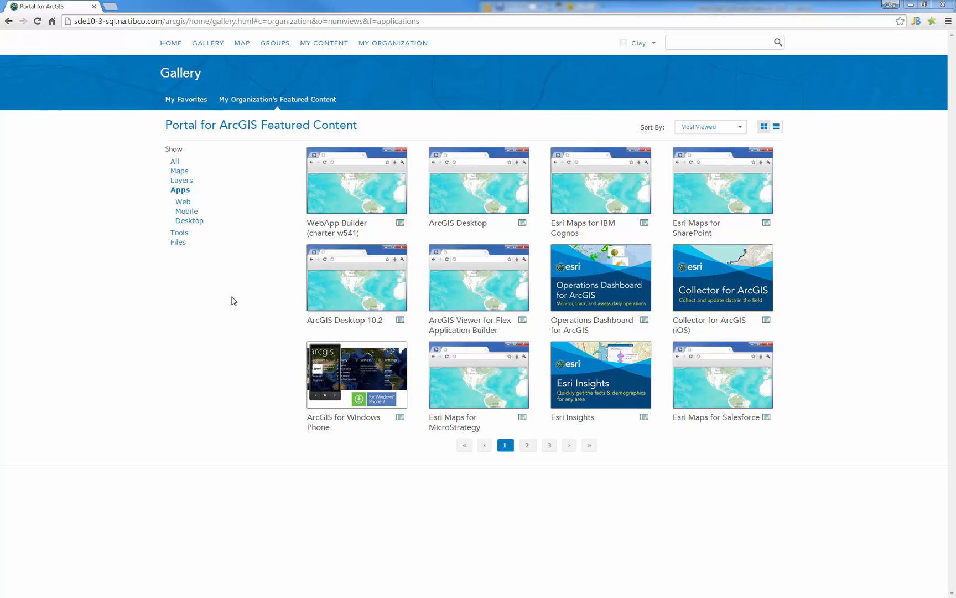
# Launch WebApp Builder from the portal gallery and create a new app from the Default template titled "Demo"
pyautogui.click(348, 203)
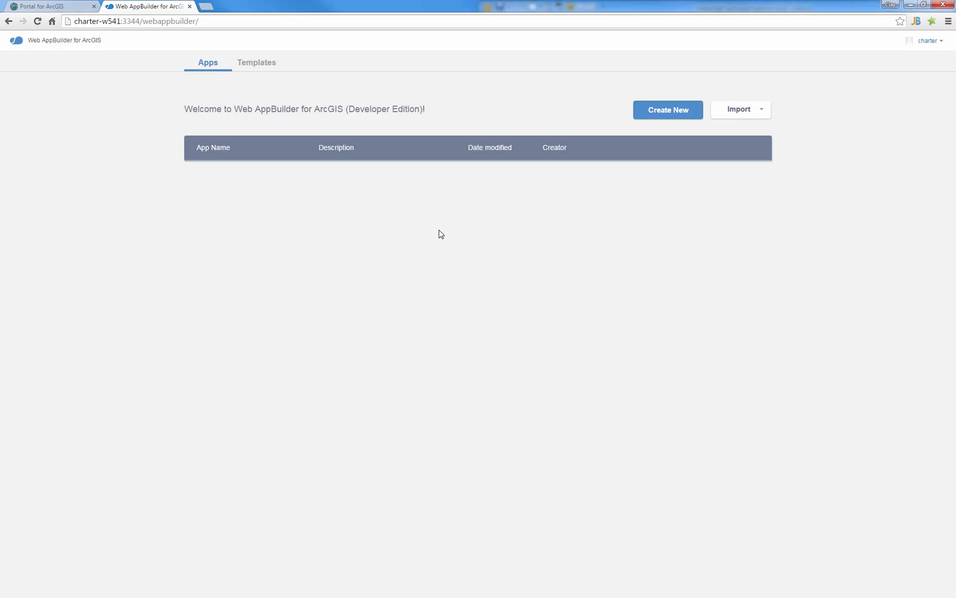
pyautogui.click(680, 114)
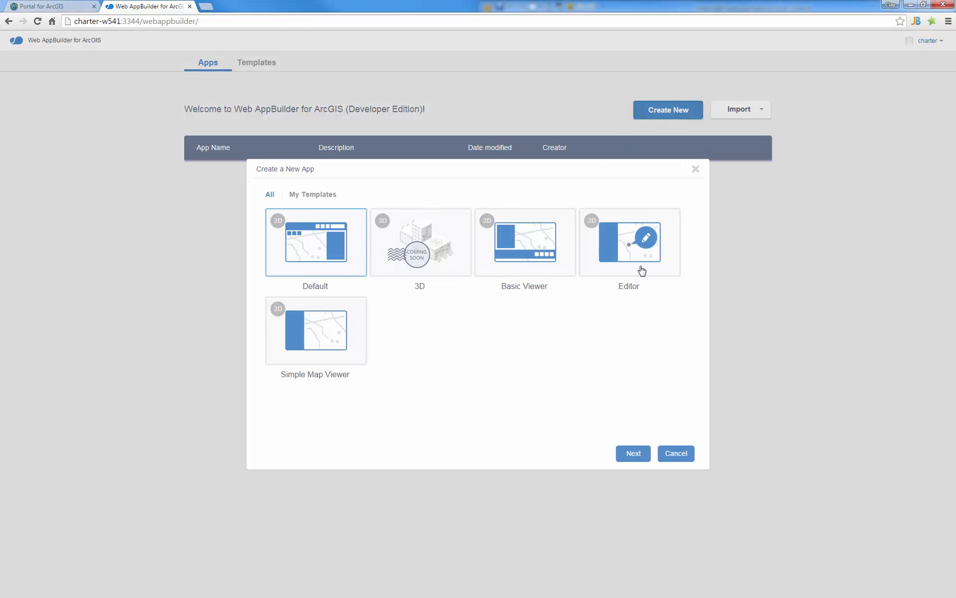
pyautogui.click(636, 455)
pyautogui.click(358, 201)
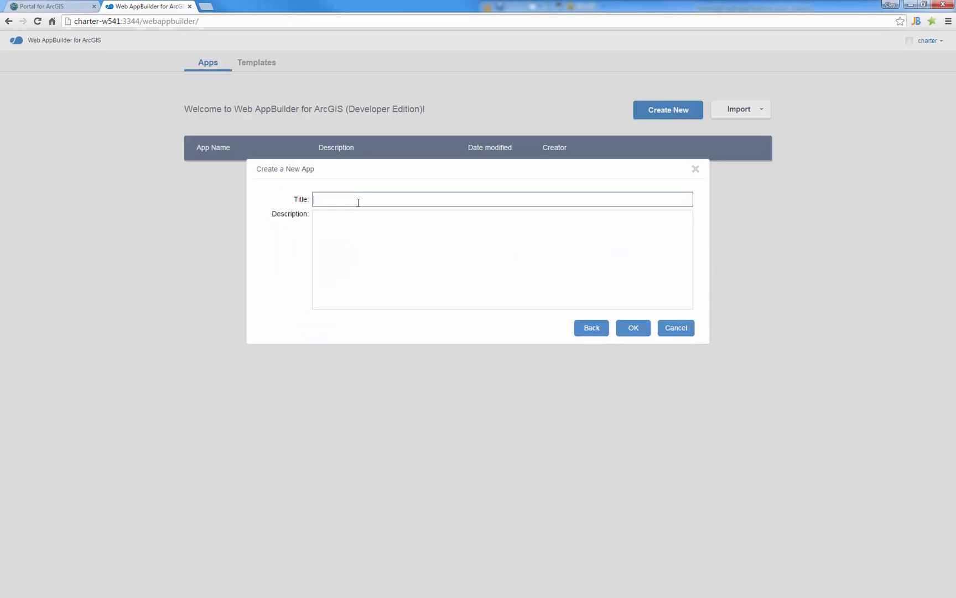
pyautogui.write('Demo')
pyautogui.click(633, 328)
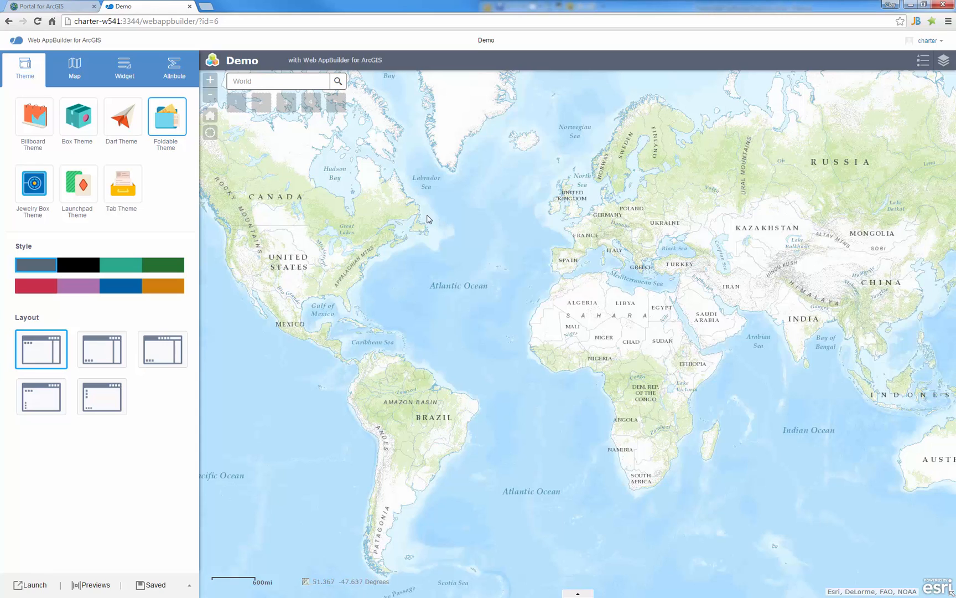
# Replace the app's web map with the Teapot map from the account's own content
pyautogui.click(78, 71)
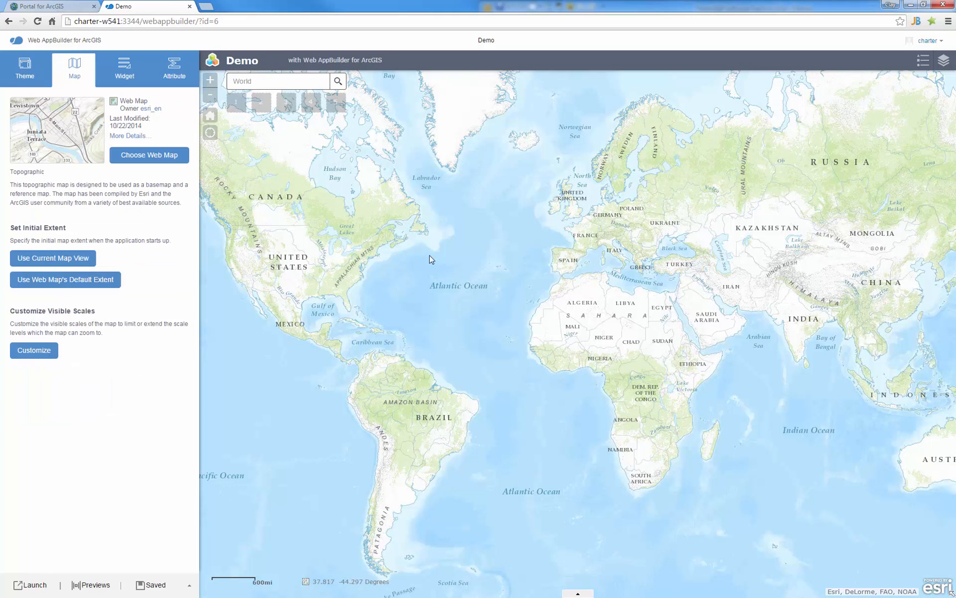
pyautogui.click(143, 154)
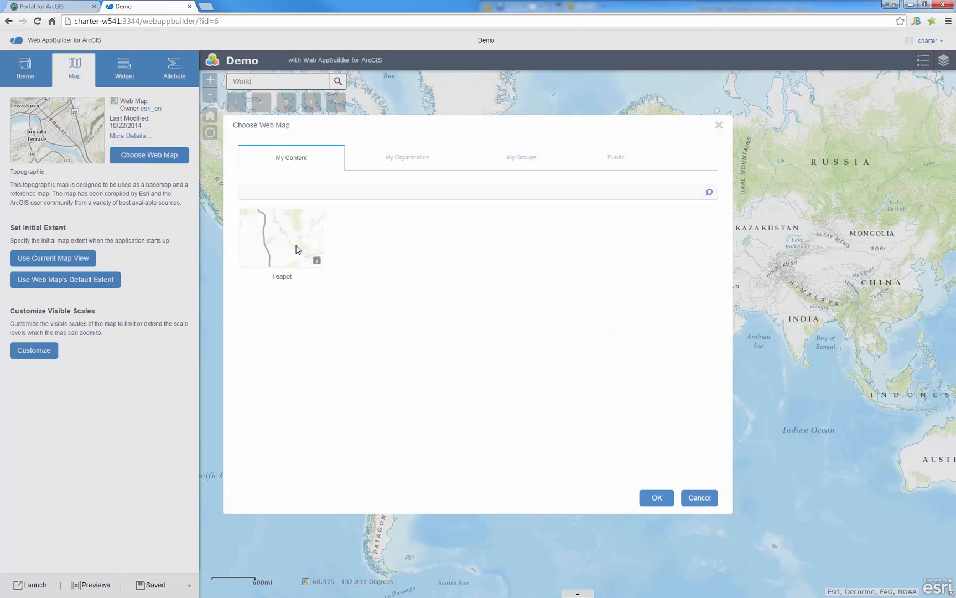
pyautogui.click(288, 245)
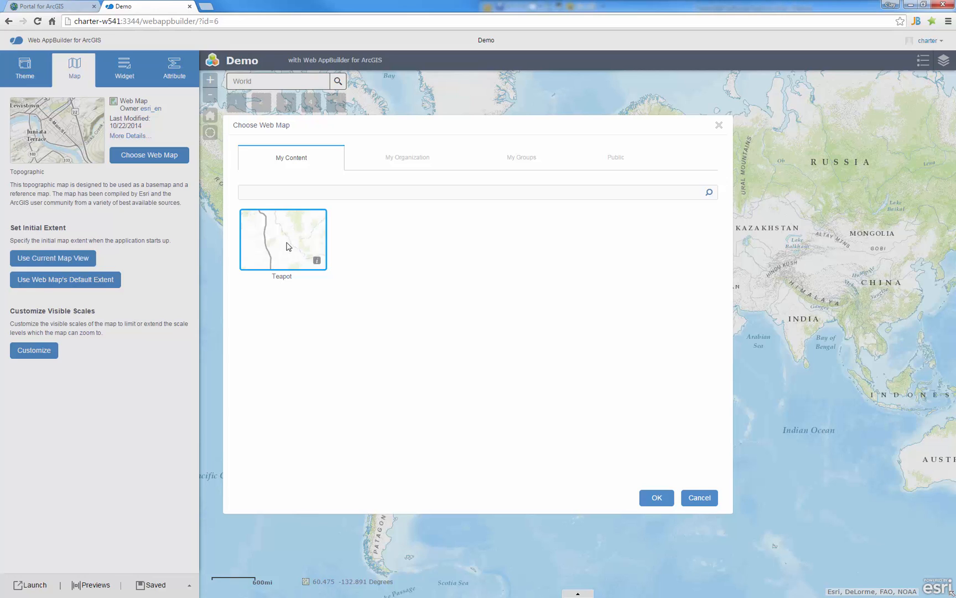
pyautogui.click(656, 499)
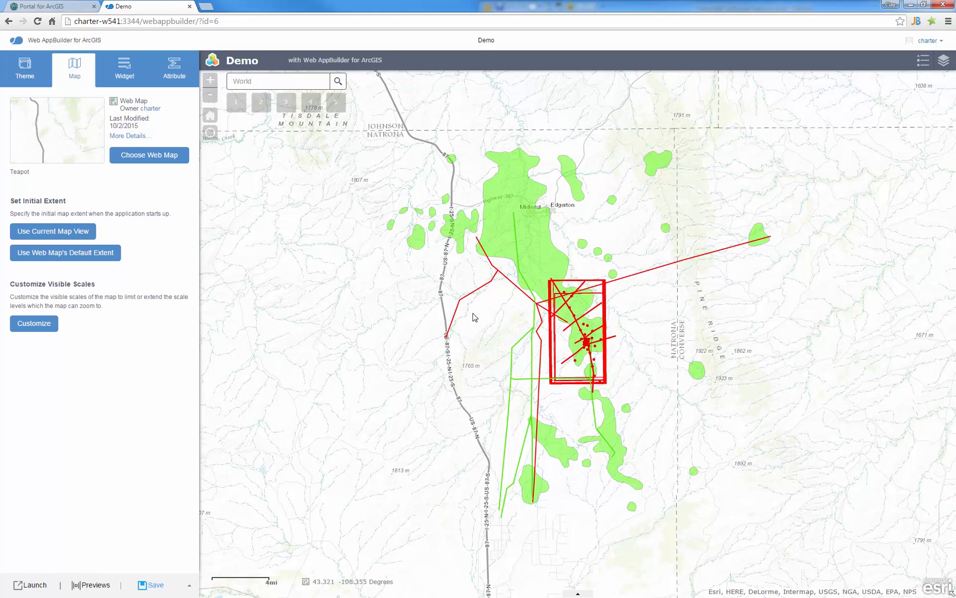
pyautogui.scroll(1, 474, 316)
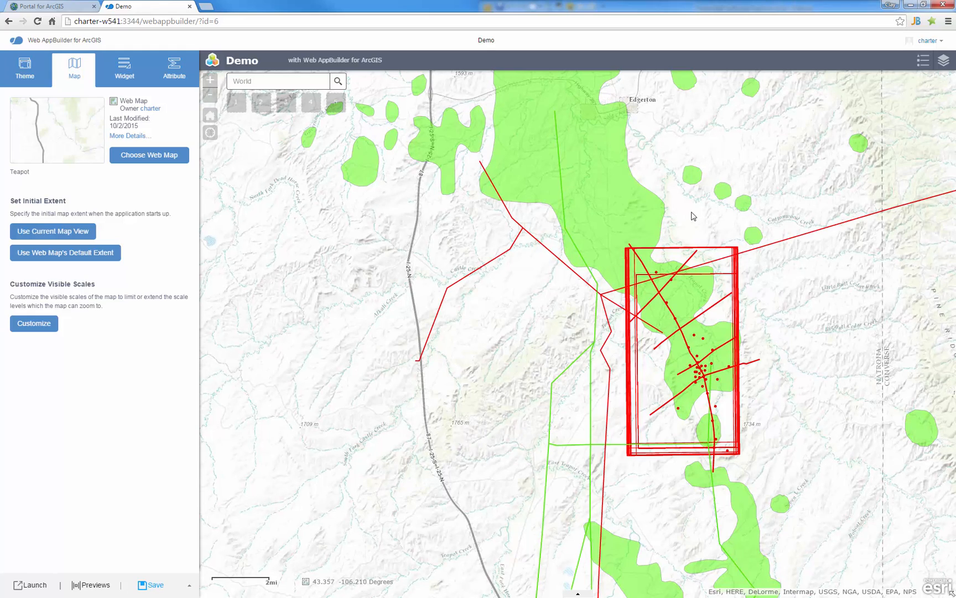
pyautogui.moveTo(695, 205); pyautogui.dragTo(567, 241)
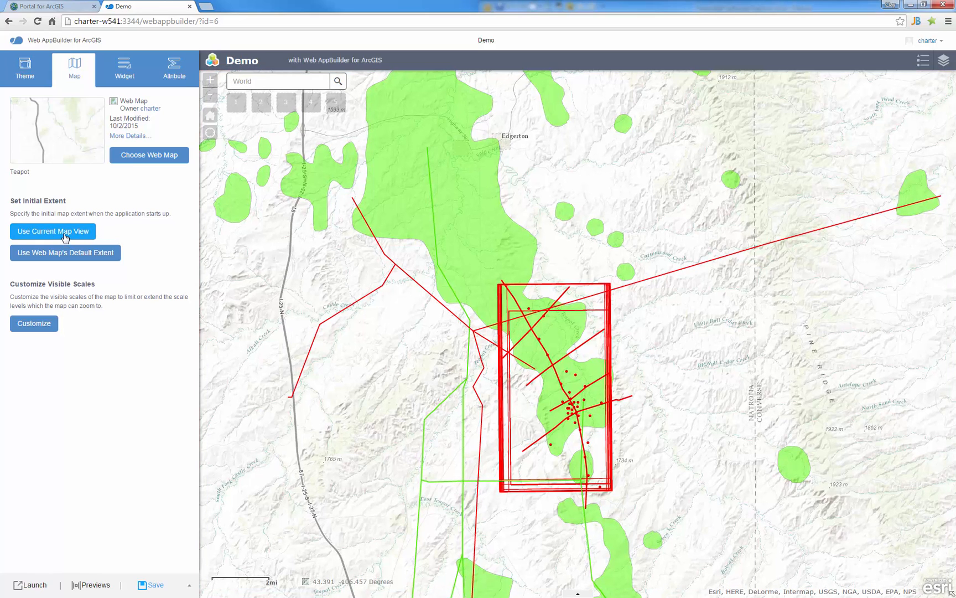
# Add the OpenSpirit GIS Event widget to the Header Controller's set of widgets
pyautogui.click(126, 70)
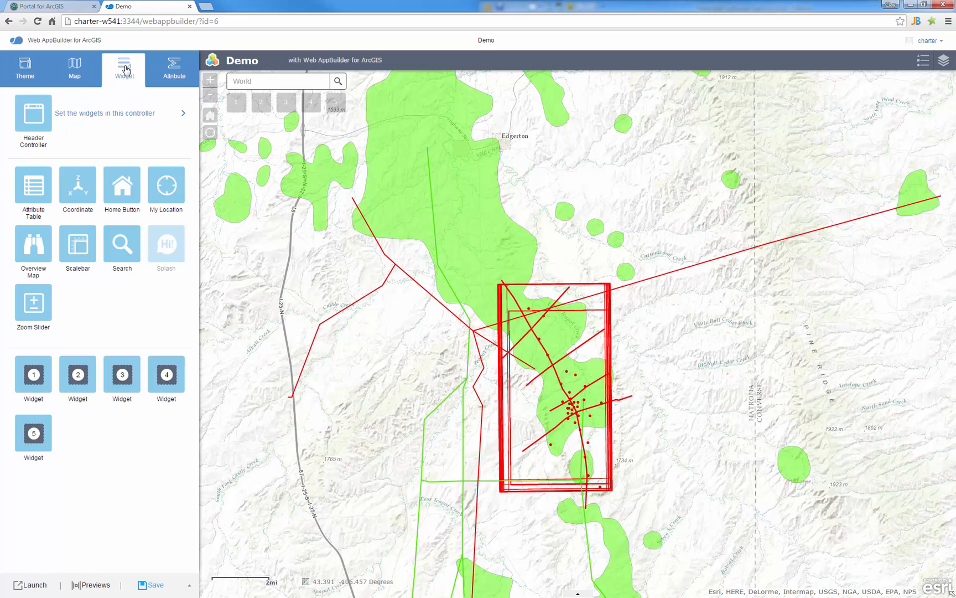
pyautogui.click(179, 117)
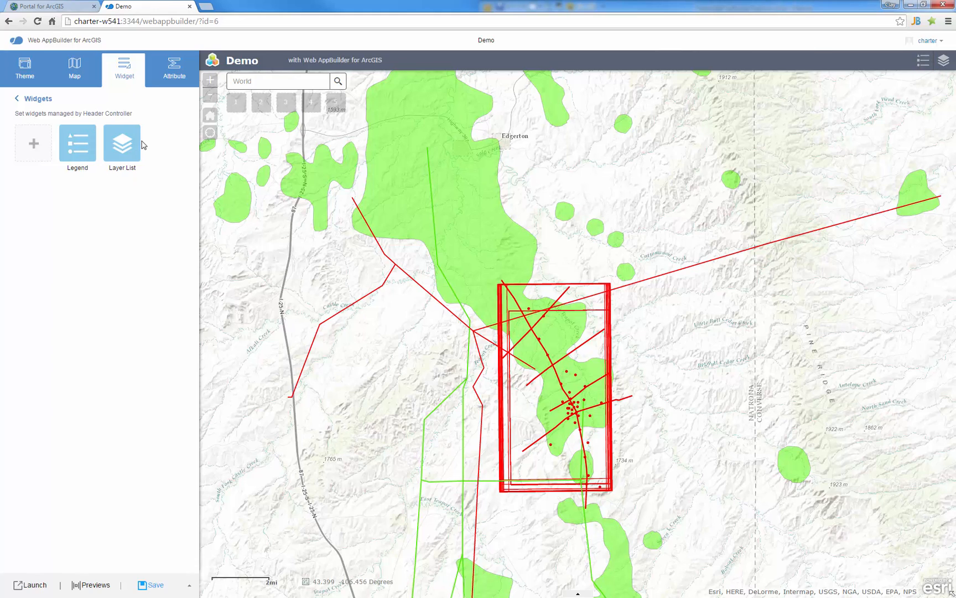
pyautogui.click(34, 145)
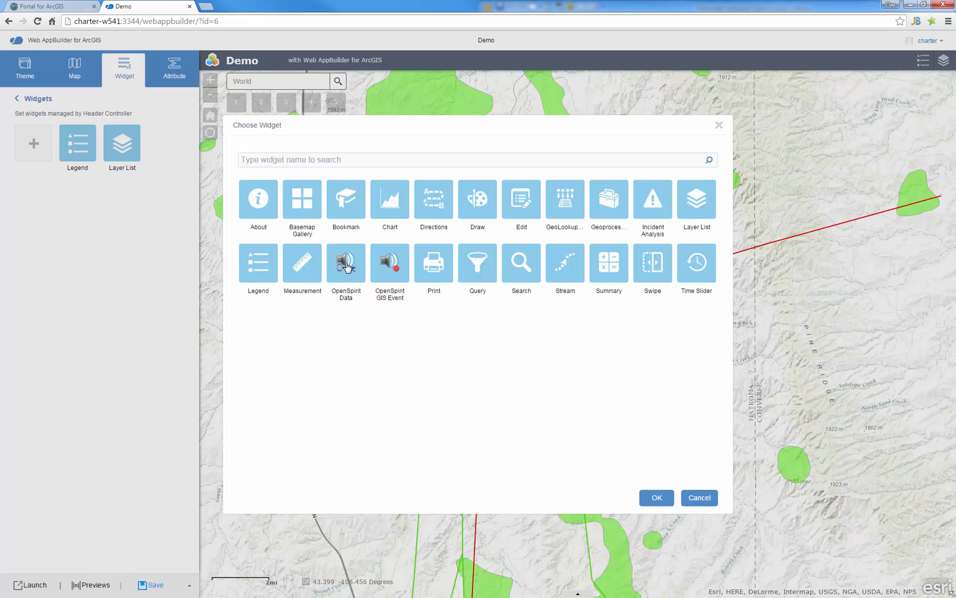
pyautogui.click(393, 262)
pyautogui.click(656, 498)
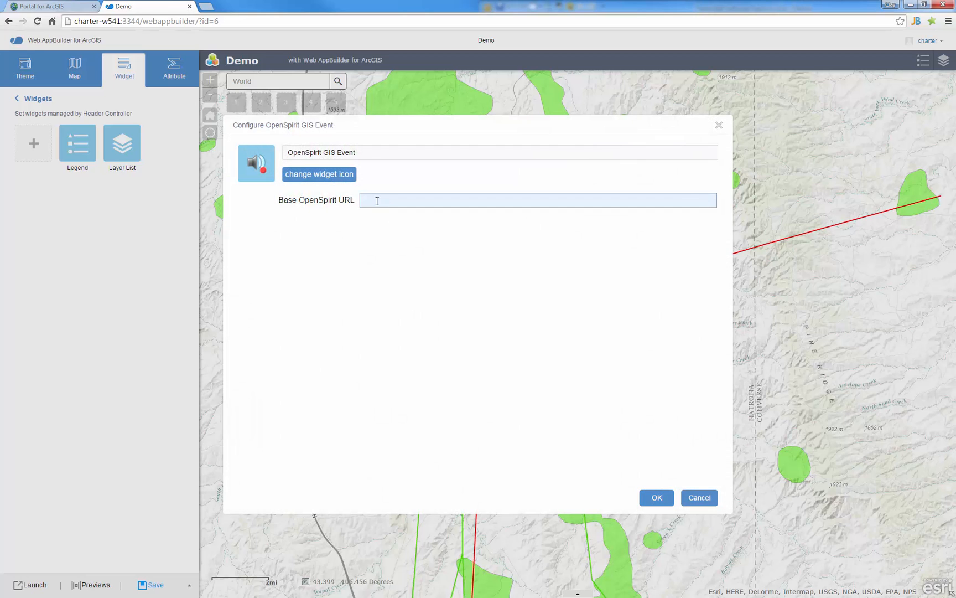
pyautogui.click(377, 202)
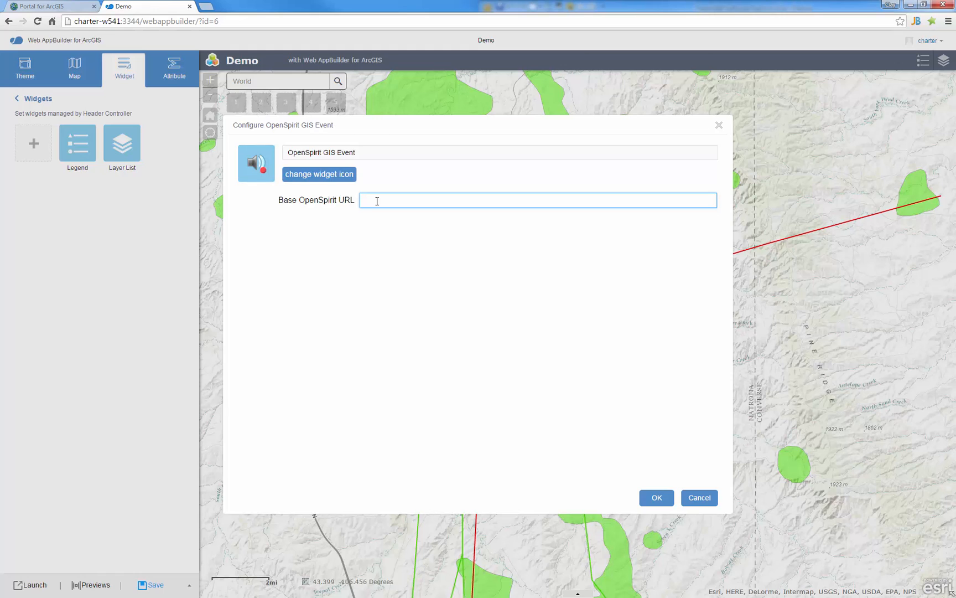
pyautogui.write('http://charter-w541:8099/openspirit')
pyautogui.moveTo(512, 202); pyautogui.dragTo(256, 198)
pyautogui.hotkey('ctrl', 'c')
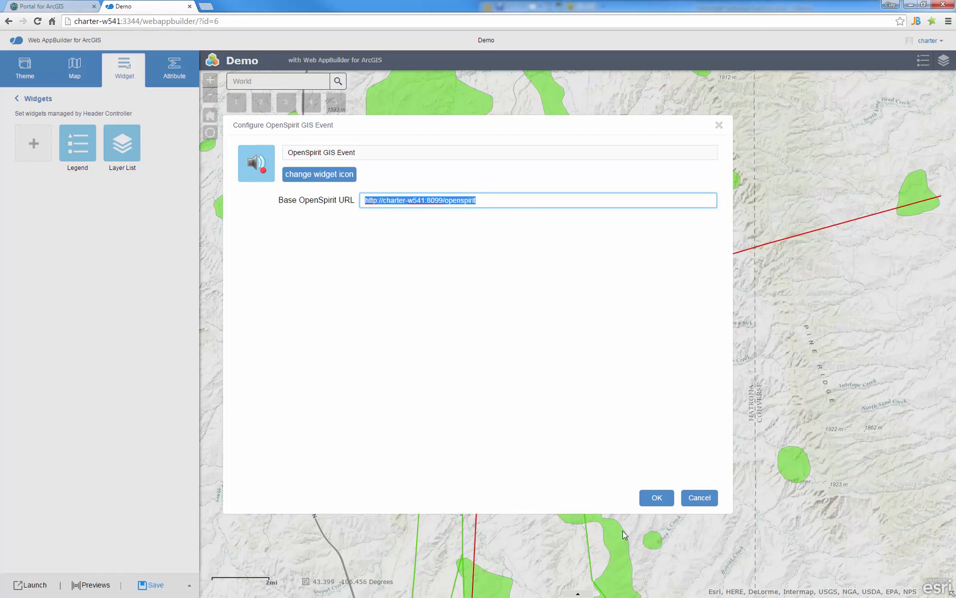
pyautogui.click(661, 498)
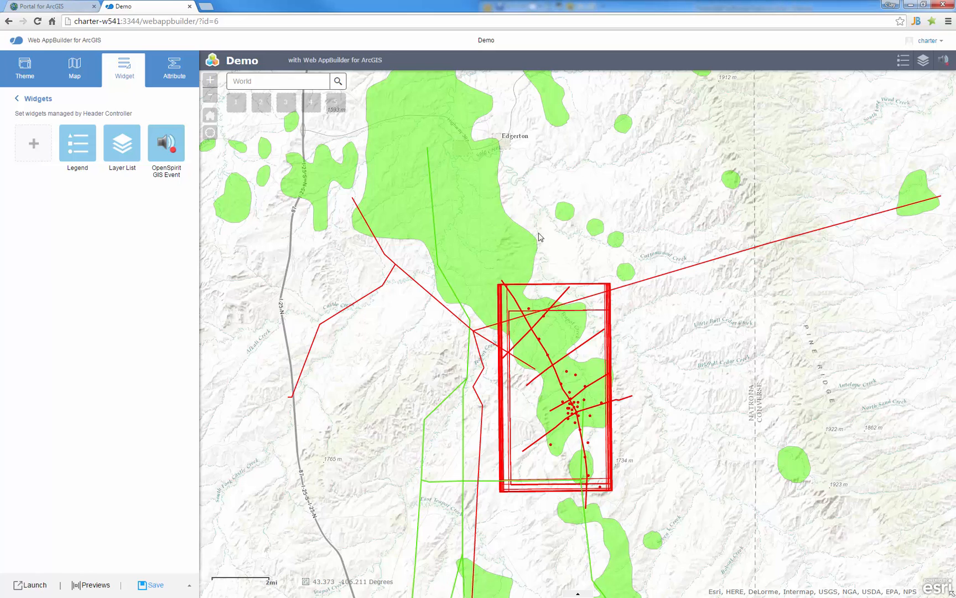
pyautogui.click(32, 143)
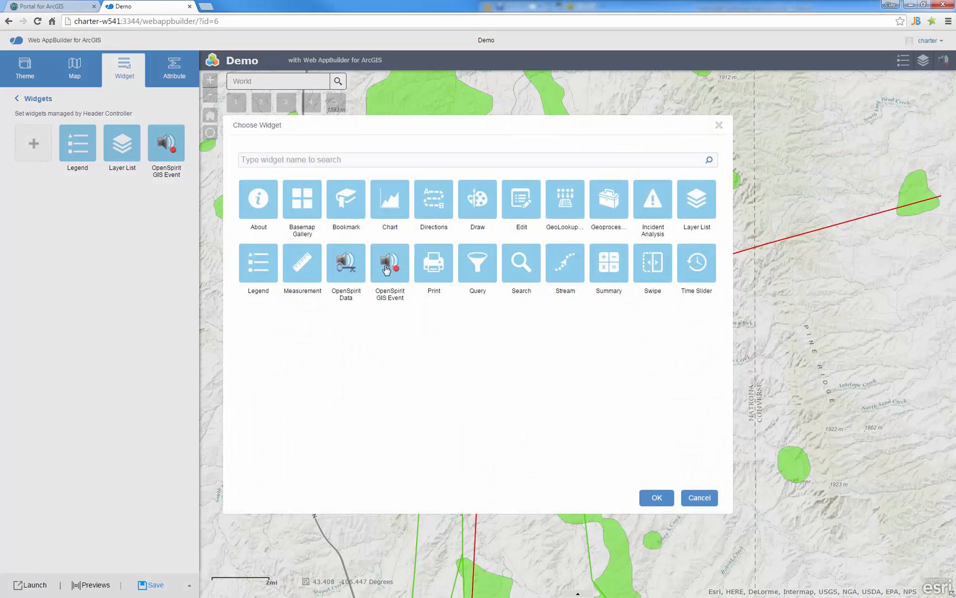
pyautogui.click(346, 273)
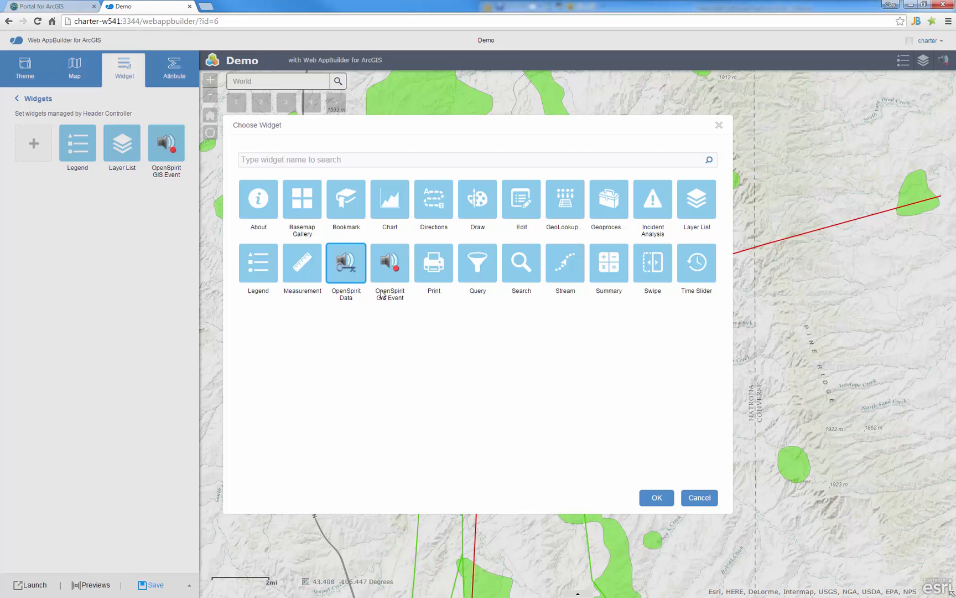
pyautogui.click(659, 498)
pyautogui.click(375, 198)
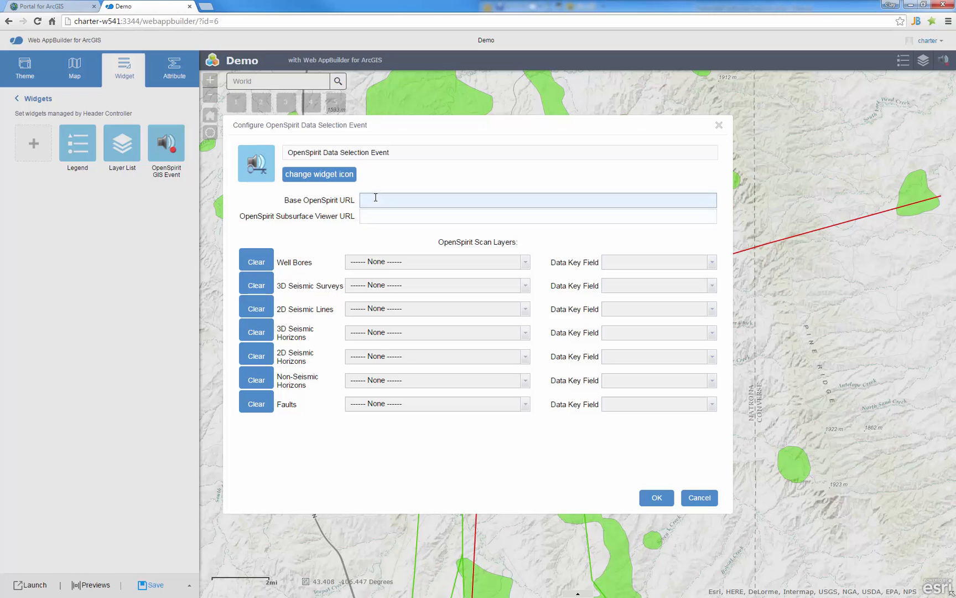
pyautogui.hotkey('ctrl', 'v')
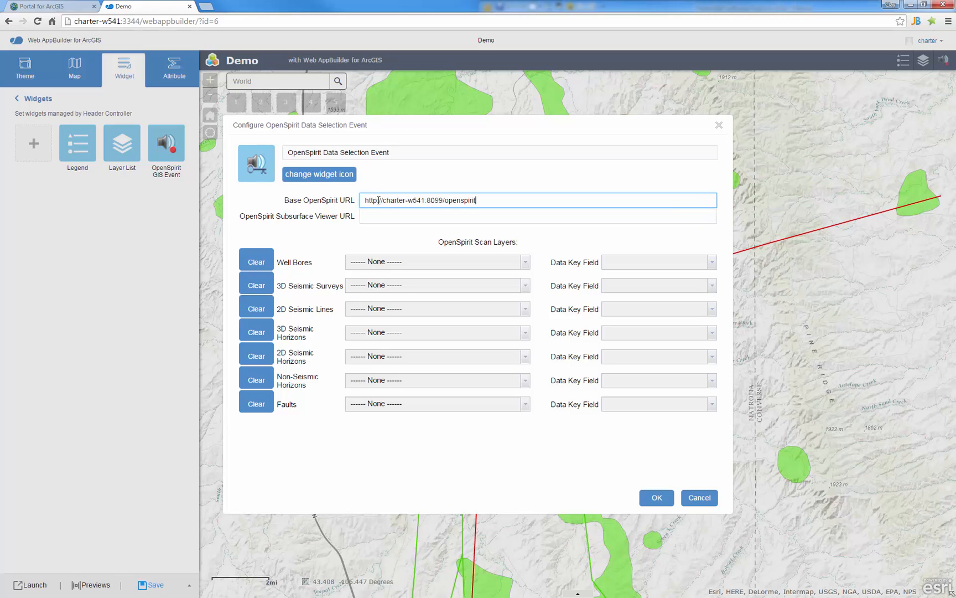
pyautogui.click(385, 215)
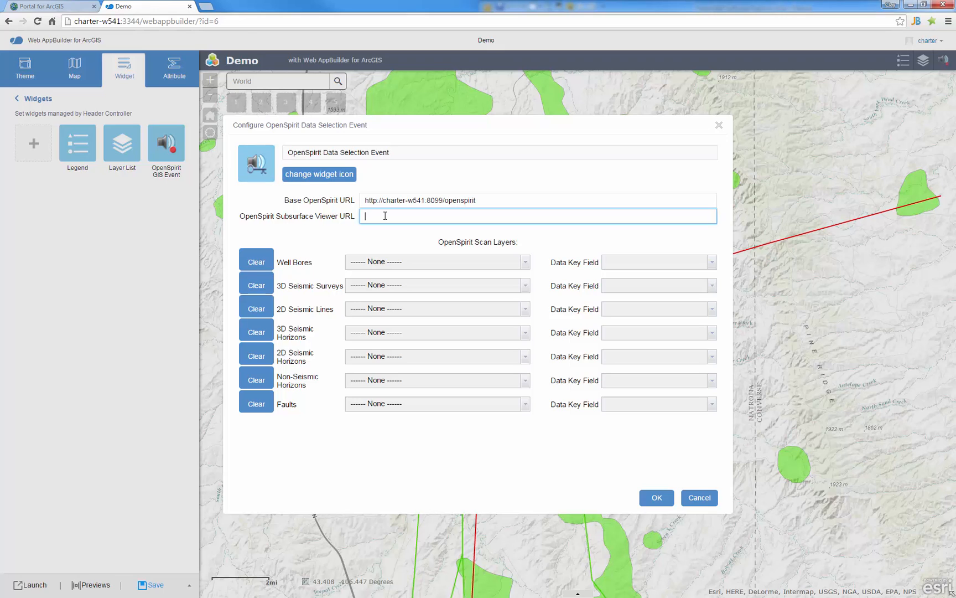
pyautogui.write('http://sde10-3-sql/OspConnectViewer/')
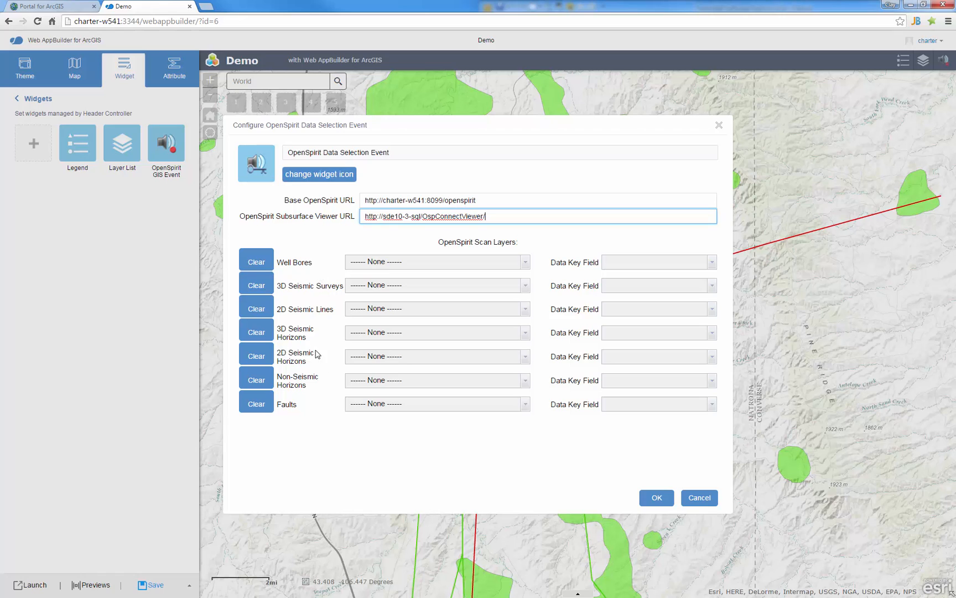
# Map the scan layers: Well Bores to 6 - Wells, 3D Seismic Surveys to 2 - 3d Seisimic, 2D Seismic Lines to 5 - 2d Seismic, 3D Seismic Horizons to 3 - Horizons
pyautogui.click(523, 262)
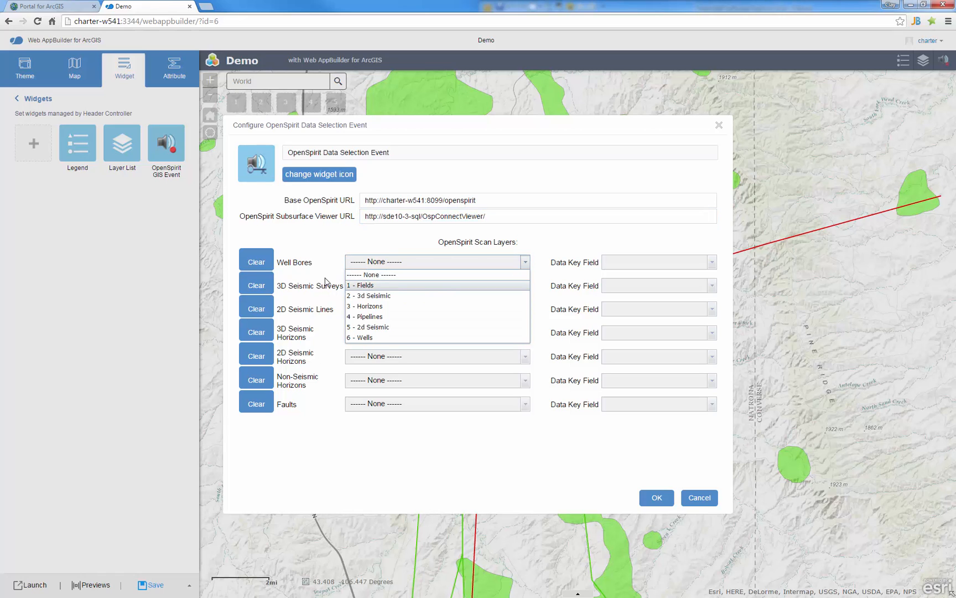
pyautogui.click(374, 338)
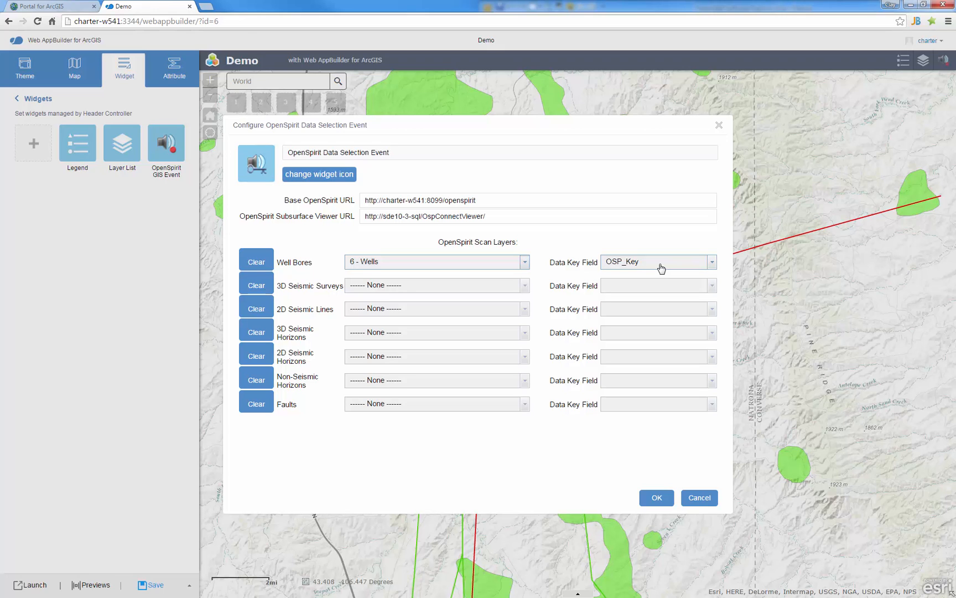
pyautogui.click(524, 286)
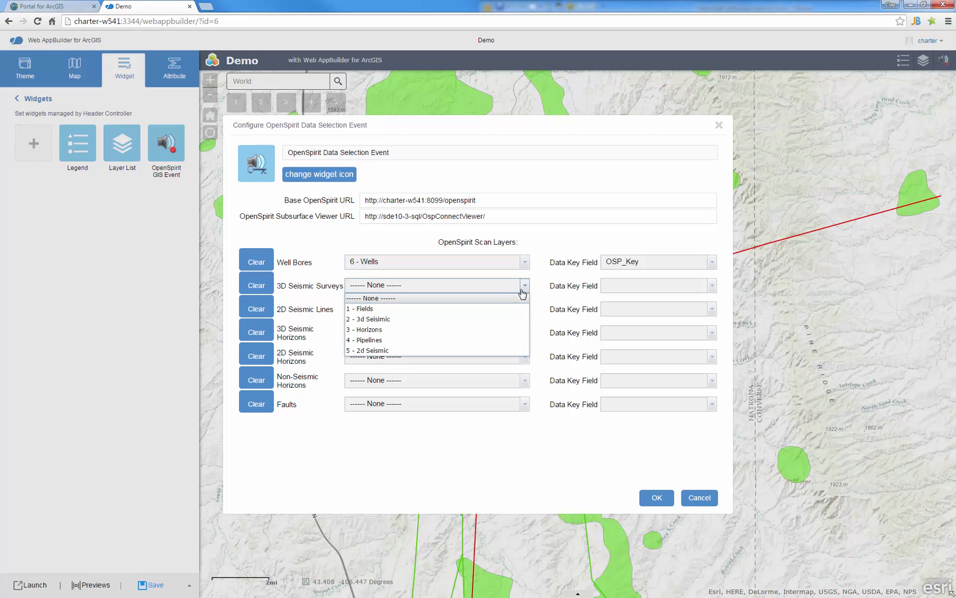
pyautogui.click(387, 319)
pyautogui.click(393, 312)
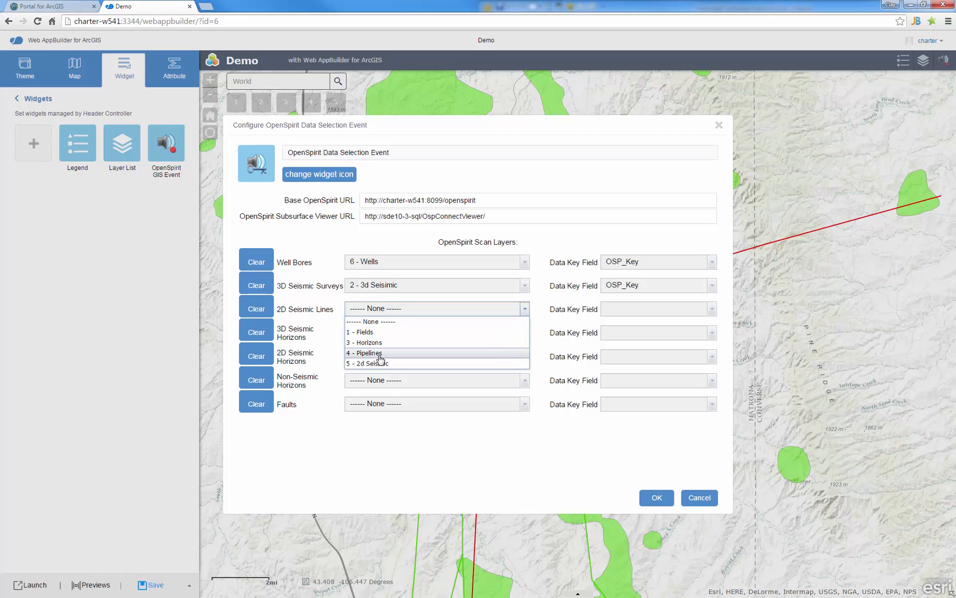
pyautogui.click(380, 364)
pyautogui.click(390, 333)
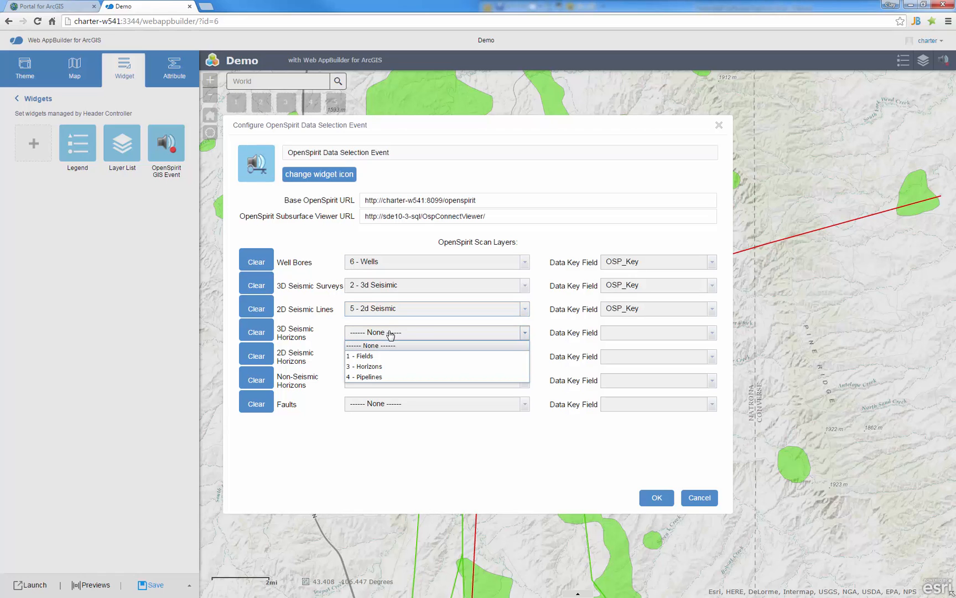
pyautogui.click(379, 367)
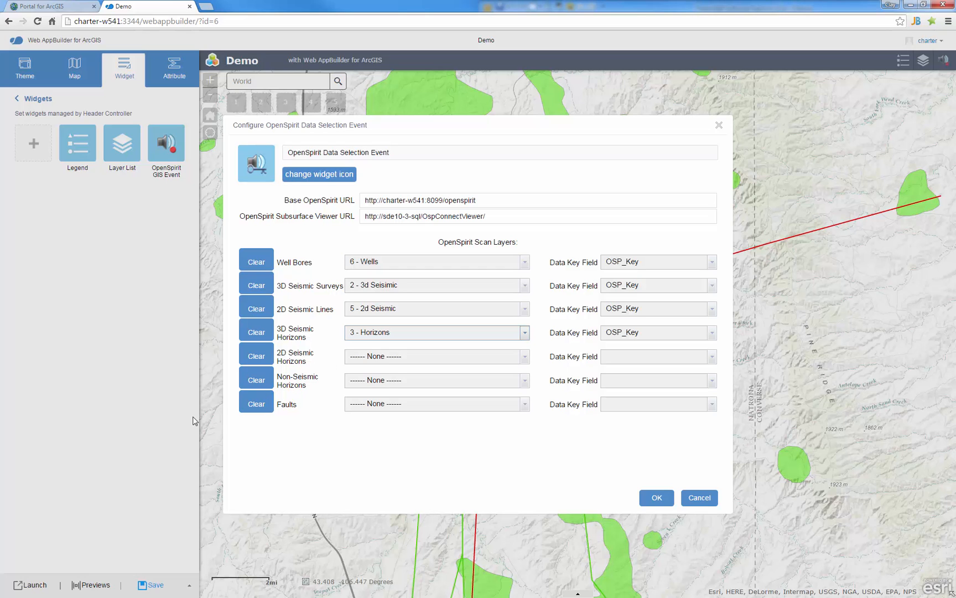
pyautogui.click(664, 504)
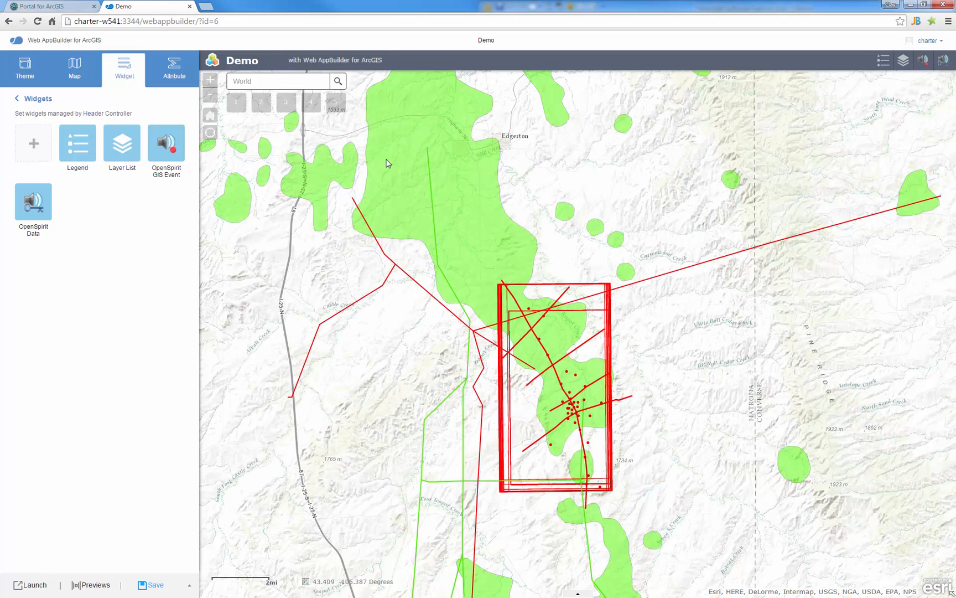
# Return to the main widget list and add the About widget to the first empty on-screen widget placeholder
pyautogui.click(29, 99)
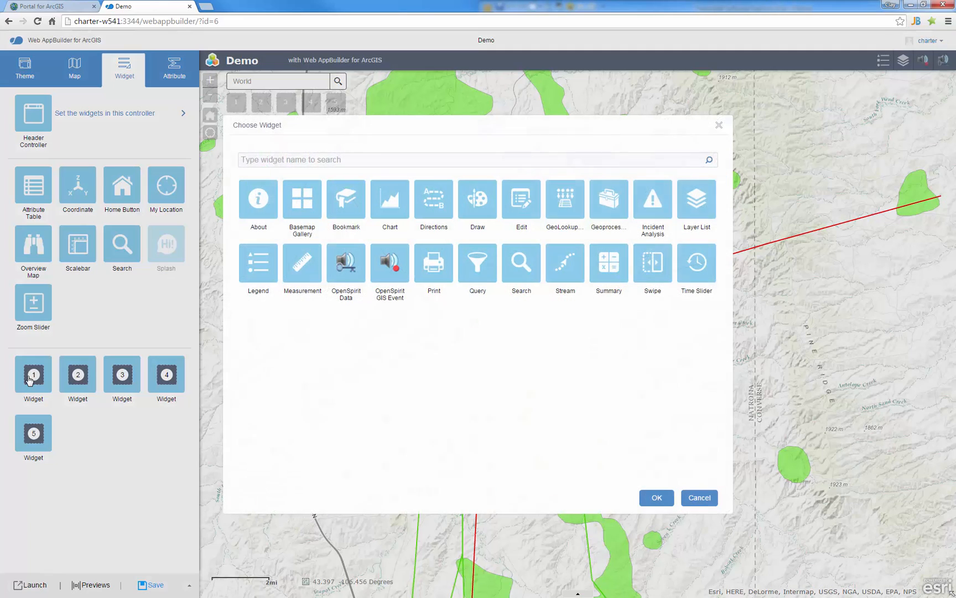
pyautogui.click(237, 103)
pyautogui.click(261, 203)
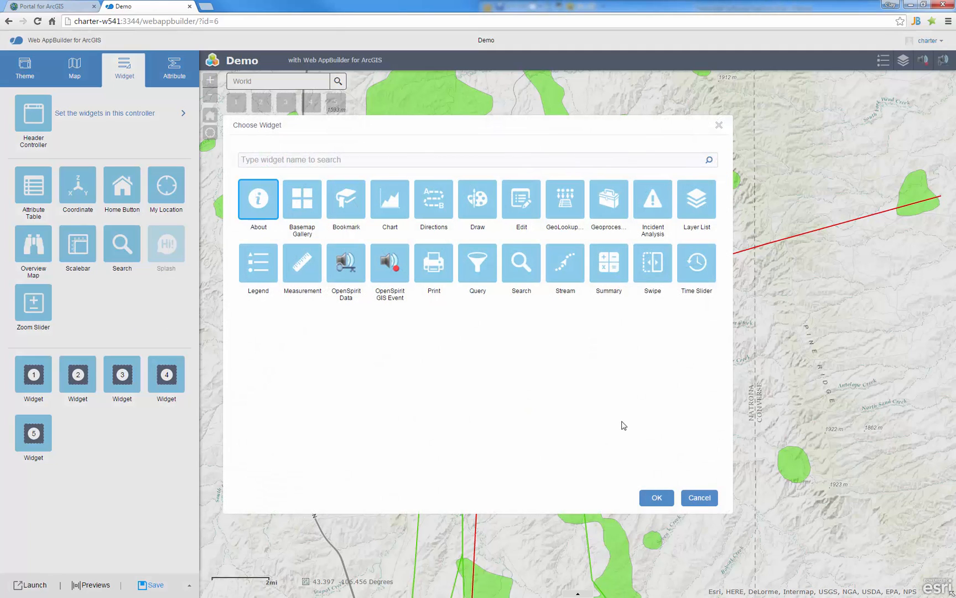
pyautogui.click(656, 498)
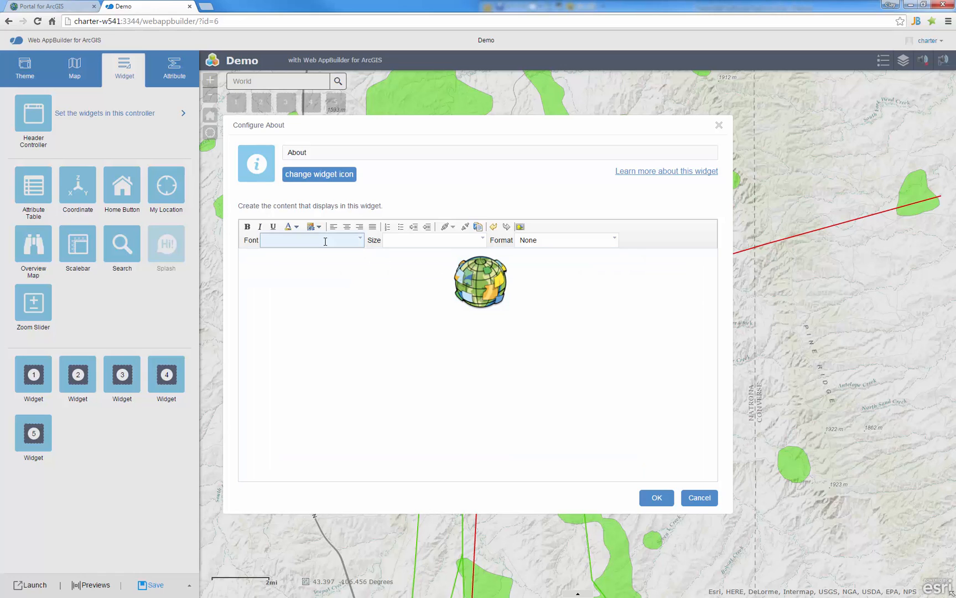
# Insert the line "My app" above the globe image in the About widget's content
pyautogui.click(356, 272)
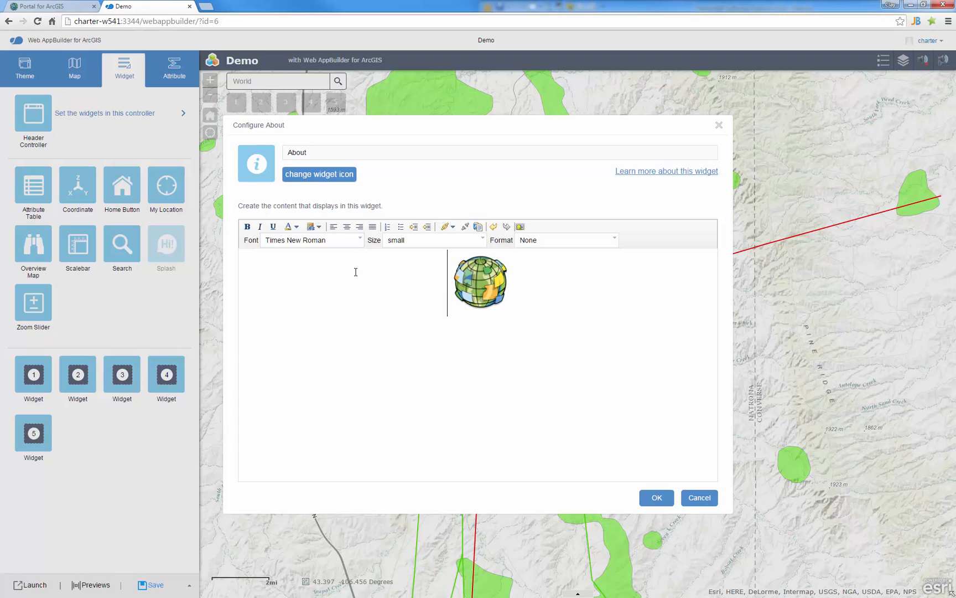
pyautogui.write('My app')
pyautogui.press('Return')
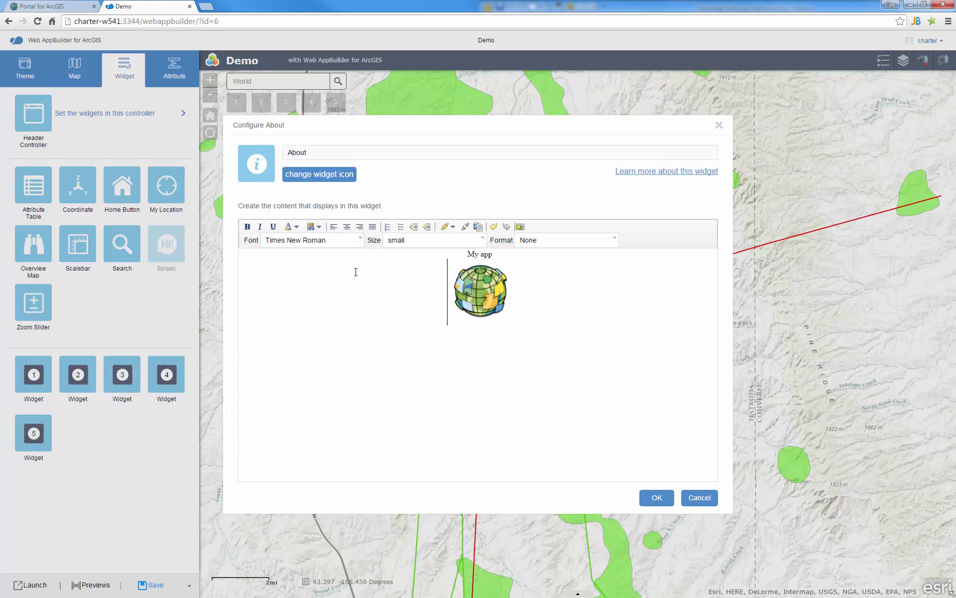
# Format all of the About content in Arial at size xx-large and accept the widget configuration
pyautogui.hotkey('ctrl', 'a')
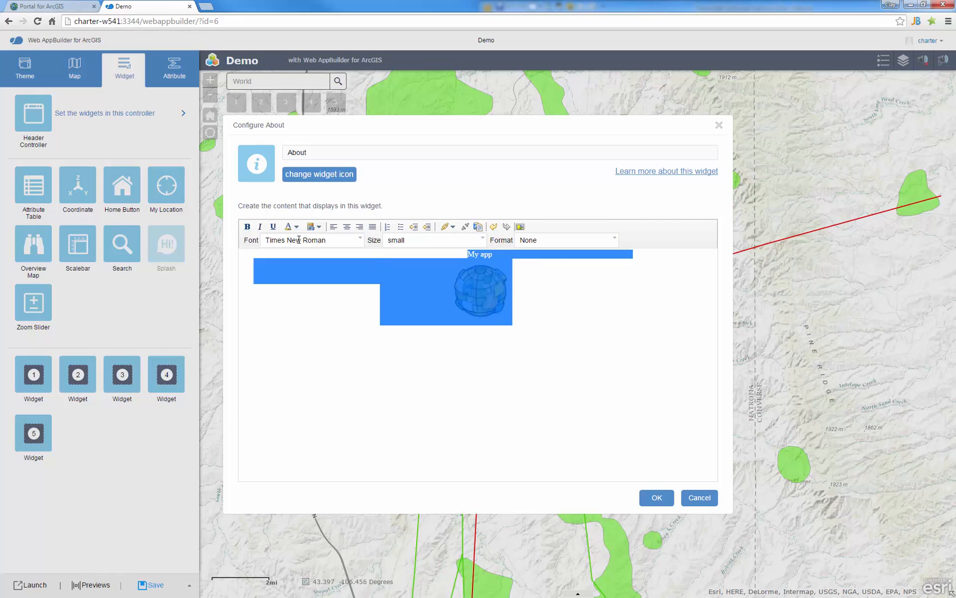
pyautogui.click(358, 244)
pyautogui.click(294, 253)
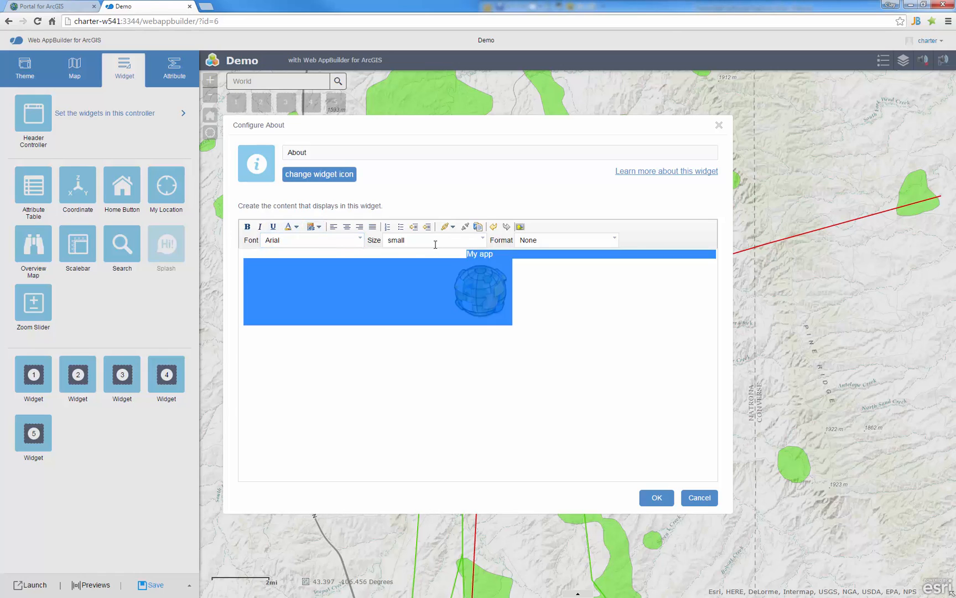
pyautogui.click(435, 241)
pyautogui.click(483, 239)
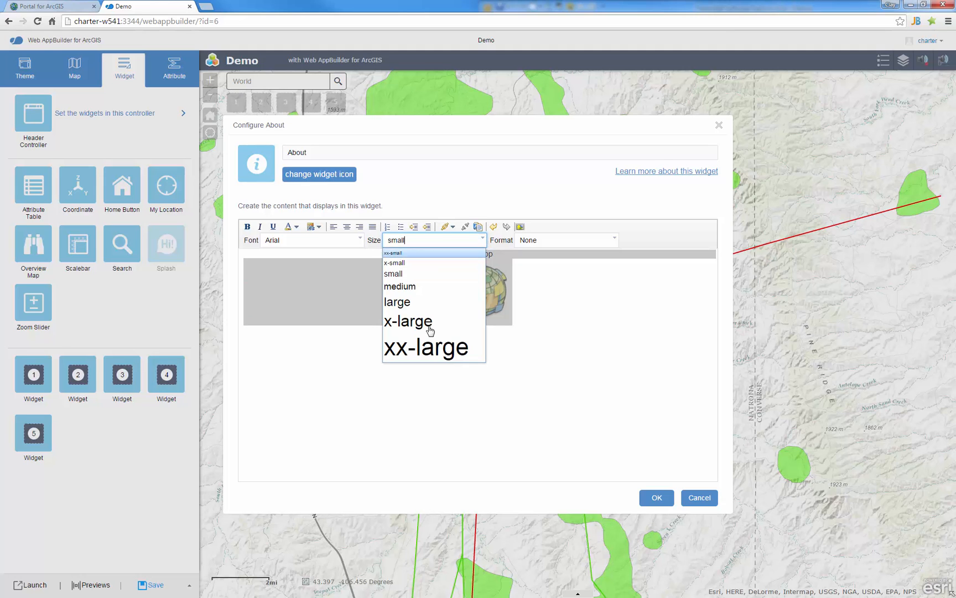
pyautogui.click(431, 341)
pyautogui.click(643, 464)
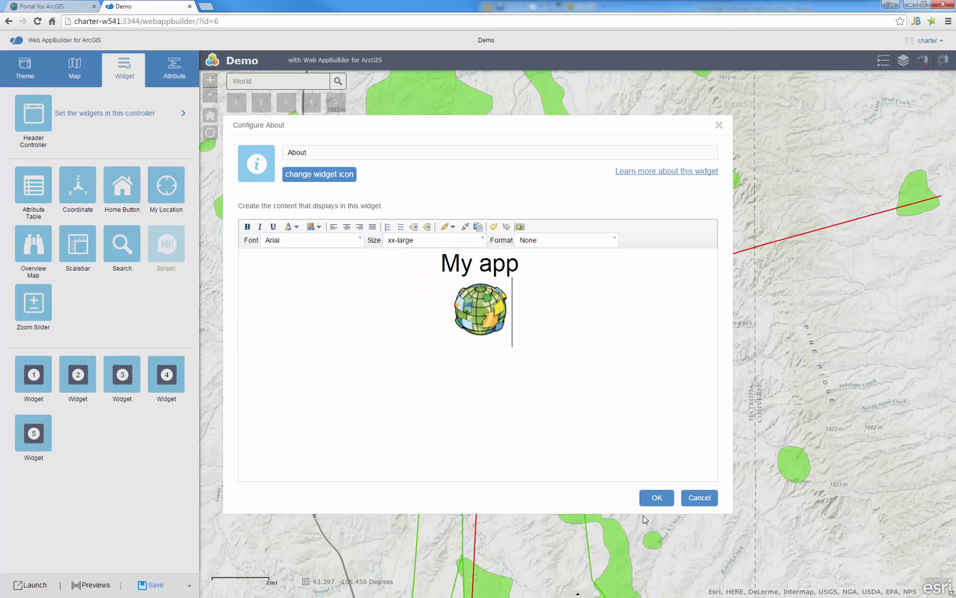
pyautogui.click(658, 498)
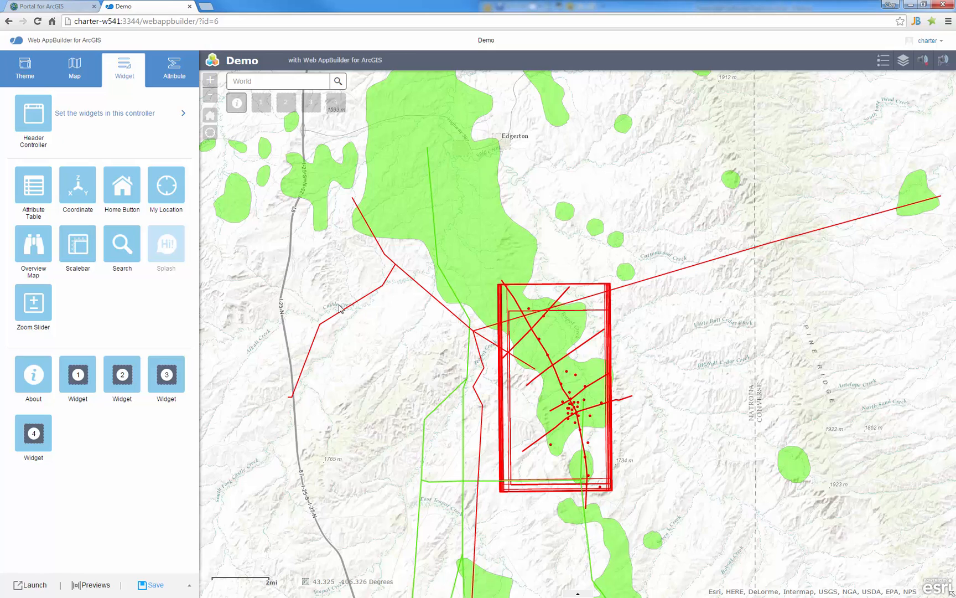
# Add the Measurement widget to the next empty placeholder, keeping the default units Sq Miles and Miles
pyautogui.click(83, 377)
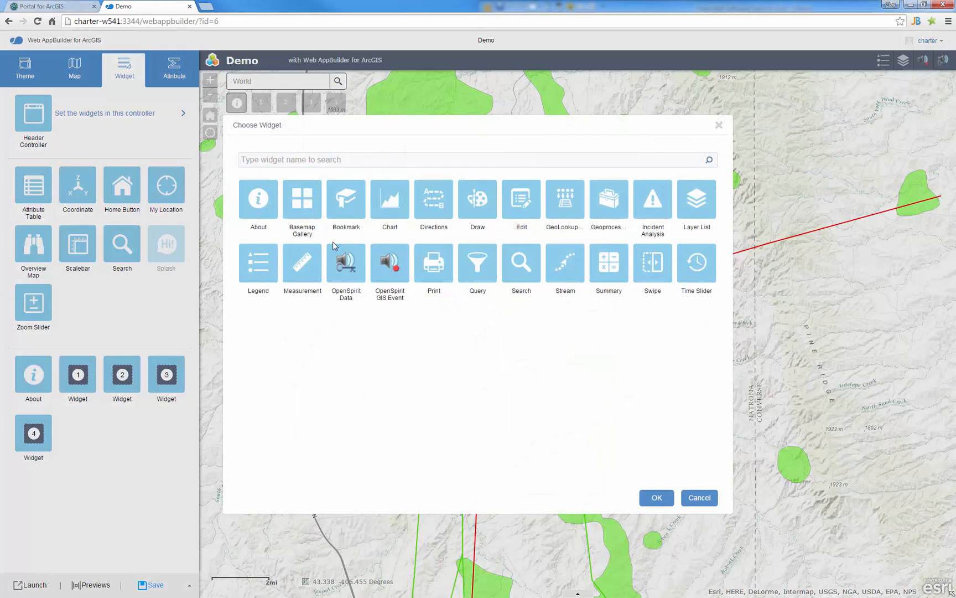
pyautogui.click(662, 499)
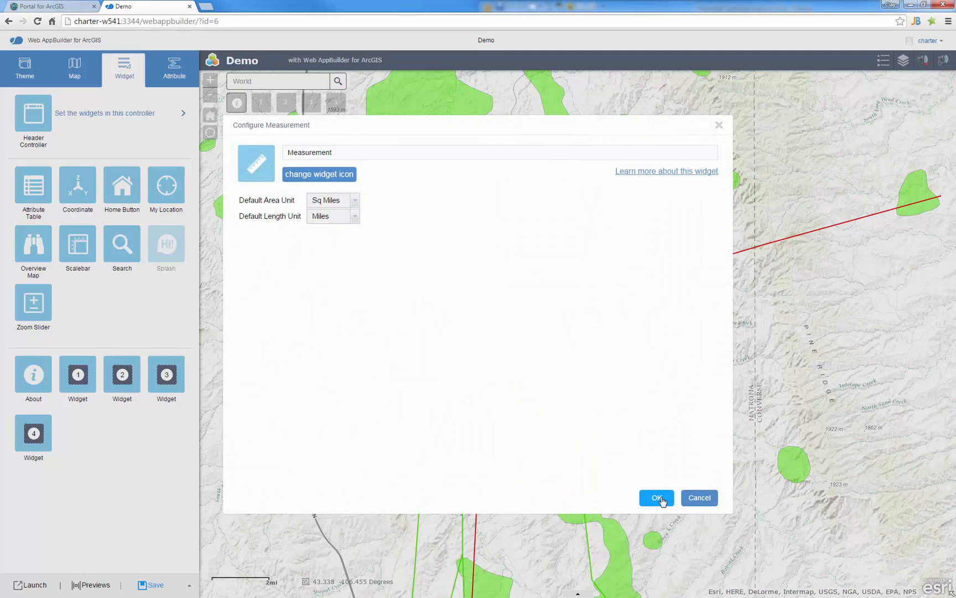
pyautogui.click(657, 498)
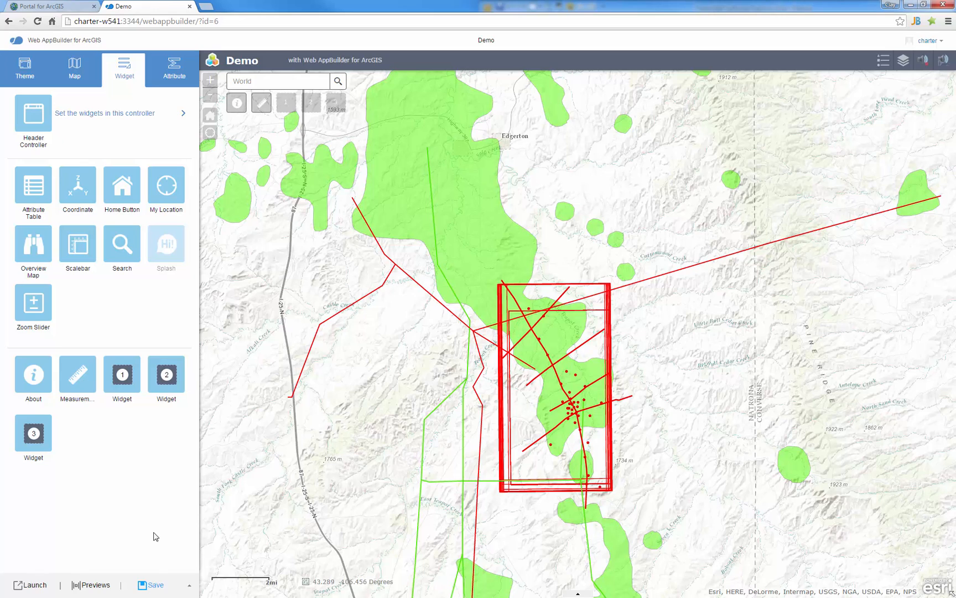
# Save and launch the Demo app, and check the operational layers in its Layer List before closing that list
pyautogui.click(148, 589)
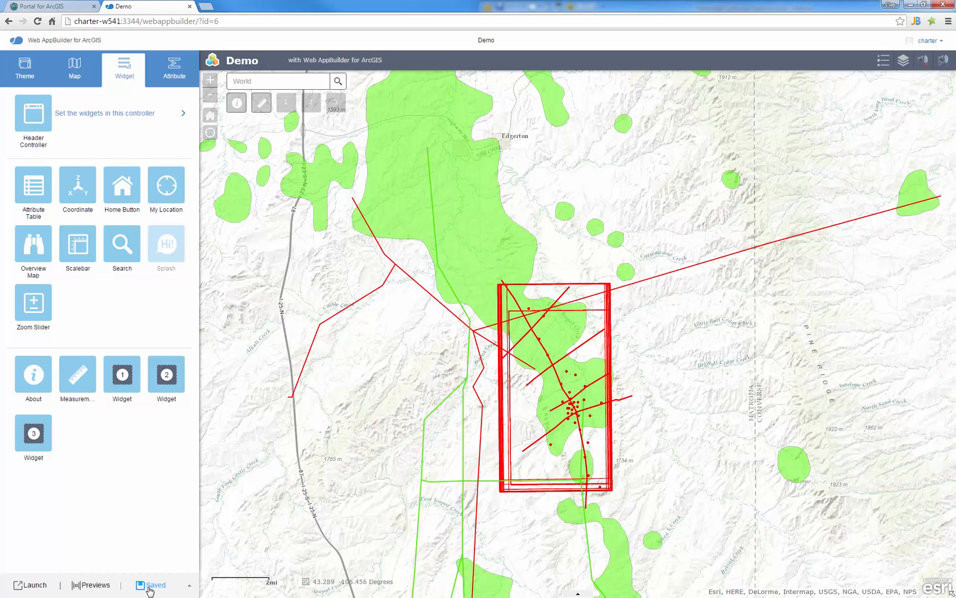
pyautogui.click(28, 585)
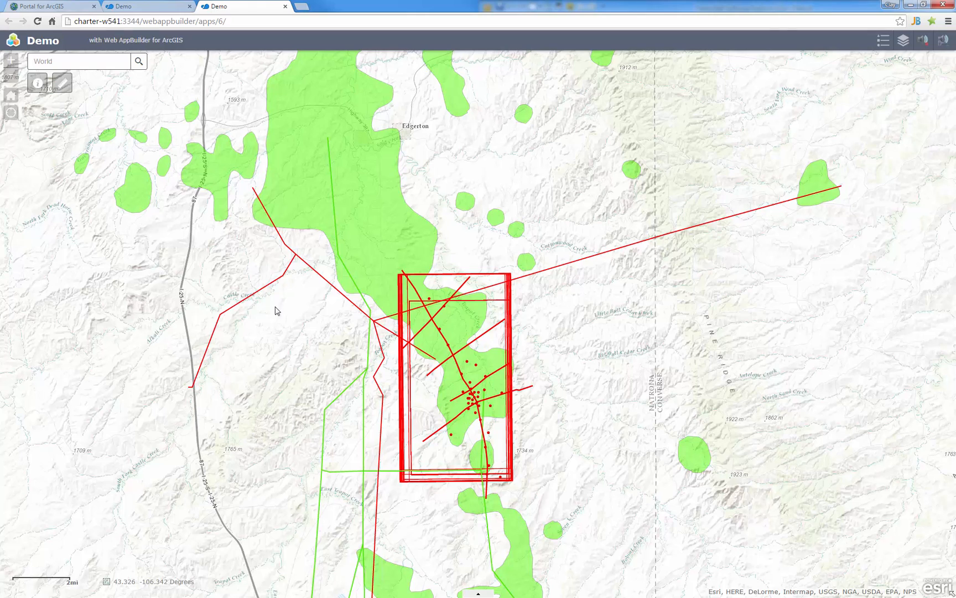
pyautogui.click(904, 41)
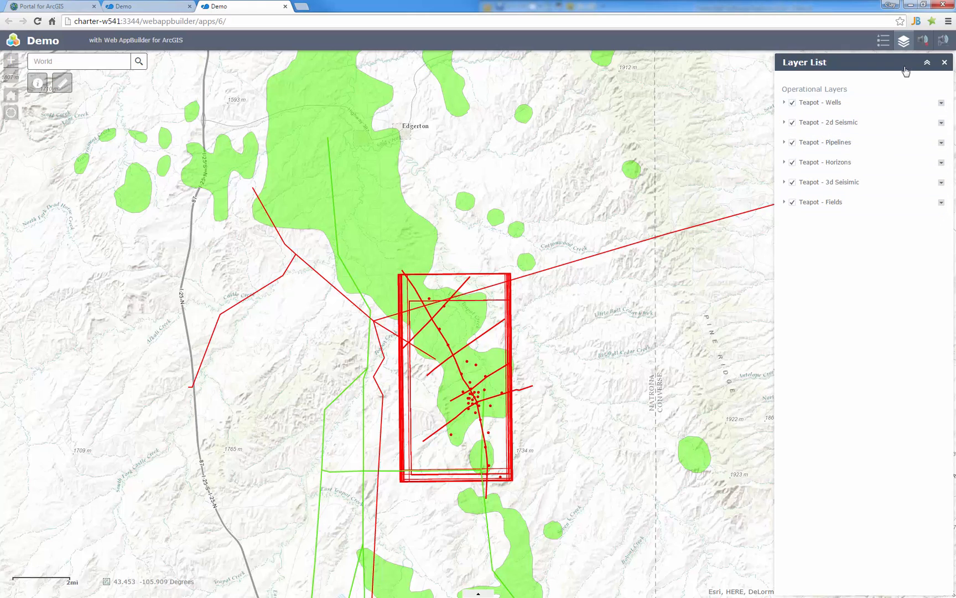
pyautogui.click(927, 63)
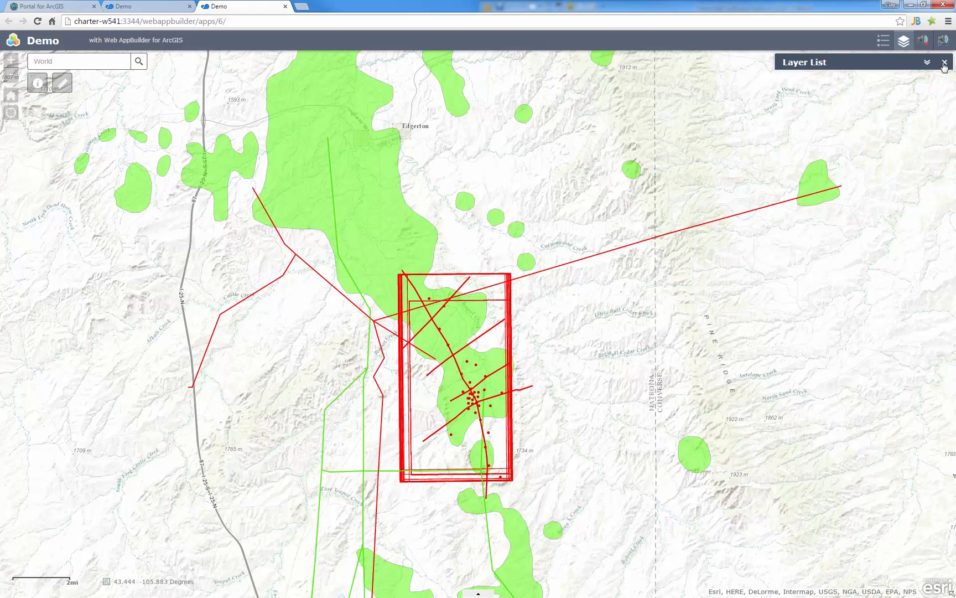
pyautogui.click(944, 63)
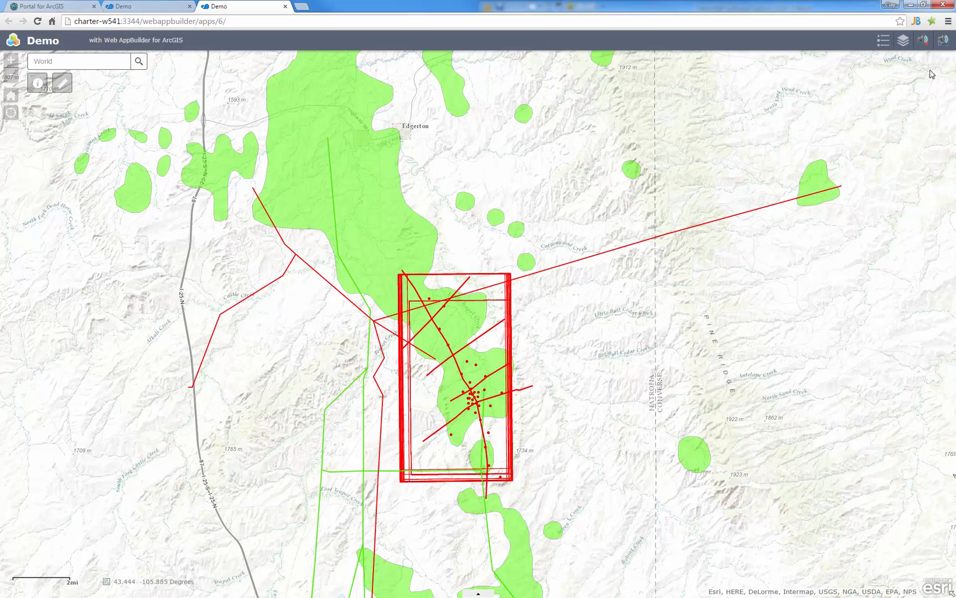
# Query the features over the red seismic survey area with the OpenSpirit Data widget, and select wellbores 11-AX-11 through 52-1-TPX-10, sorted by well name
pyautogui.click(943, 41)
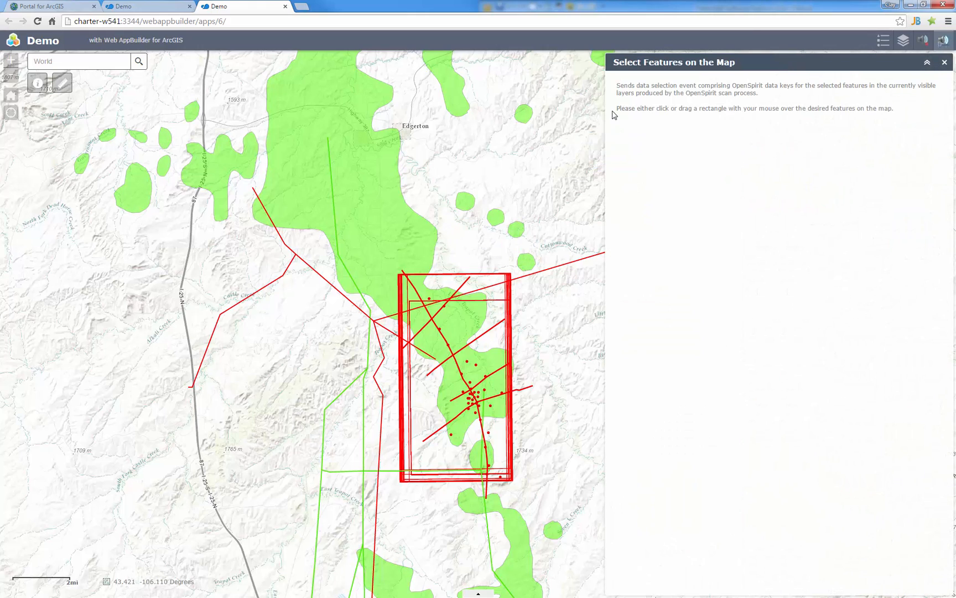
pyautogui.moveTo(377, 239); pyautogui.dragTo(541, 397)
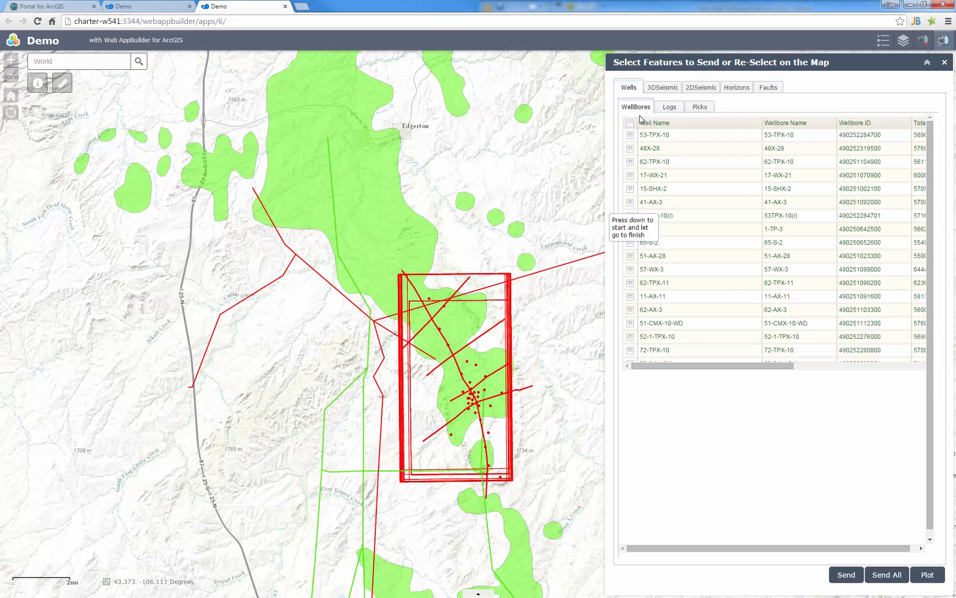
pyautogui.click(658, 125)
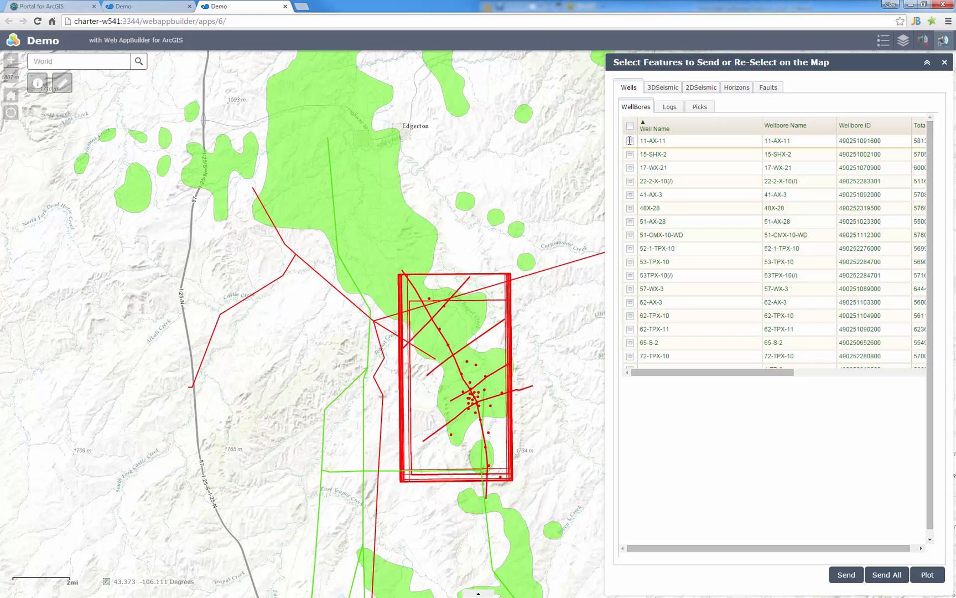
pyautogui.click(629, 140)
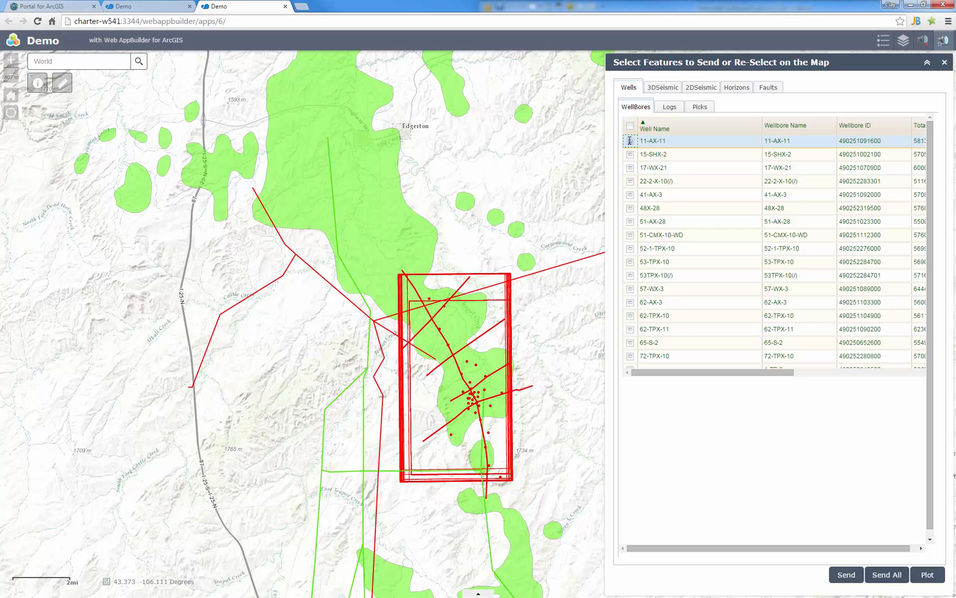
pyautogui.keyDown('shift'); pyautogui.click(630, 248); pyautogui.keyUp('shift')
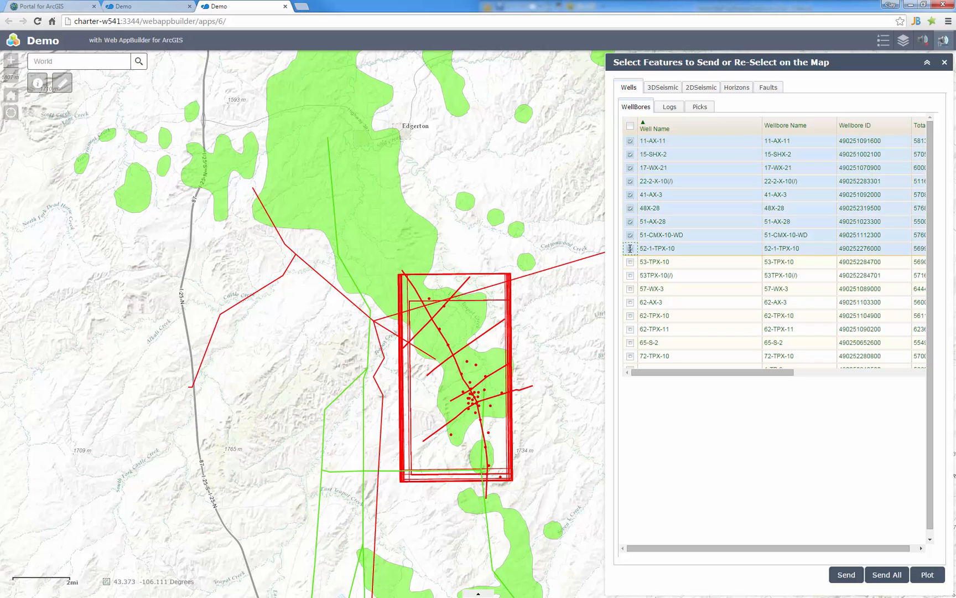
# Examine the logs and picks of the selected wellbores and the 3D seismic surveys and volumes in the queried area
pyautogui.click(670, 107)
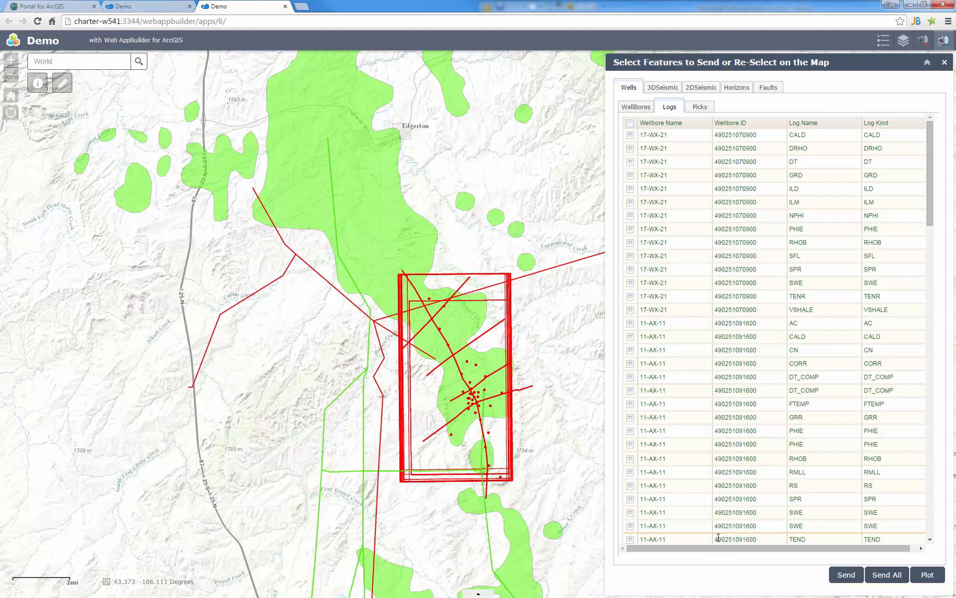
pyautogui.moveTo(796, 548); pyautogui.dragTo(682, 553)
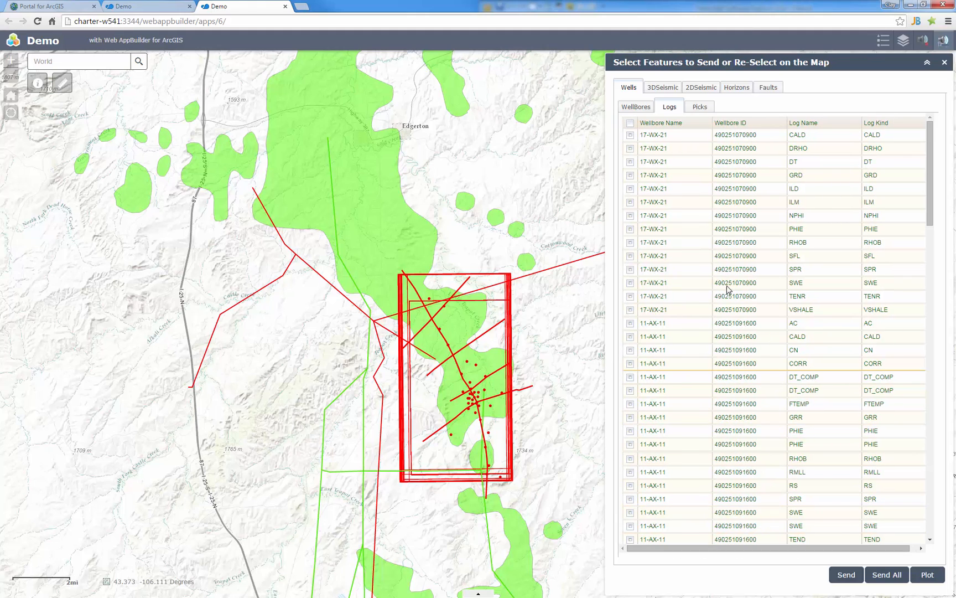
pyautogui.click(700, 108)
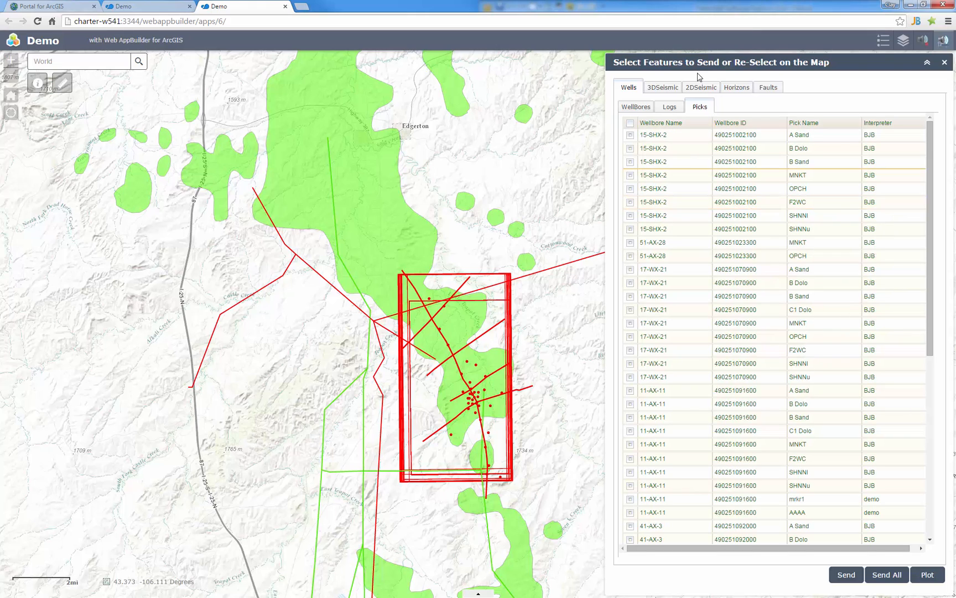
pyautogui.click(674, 90)
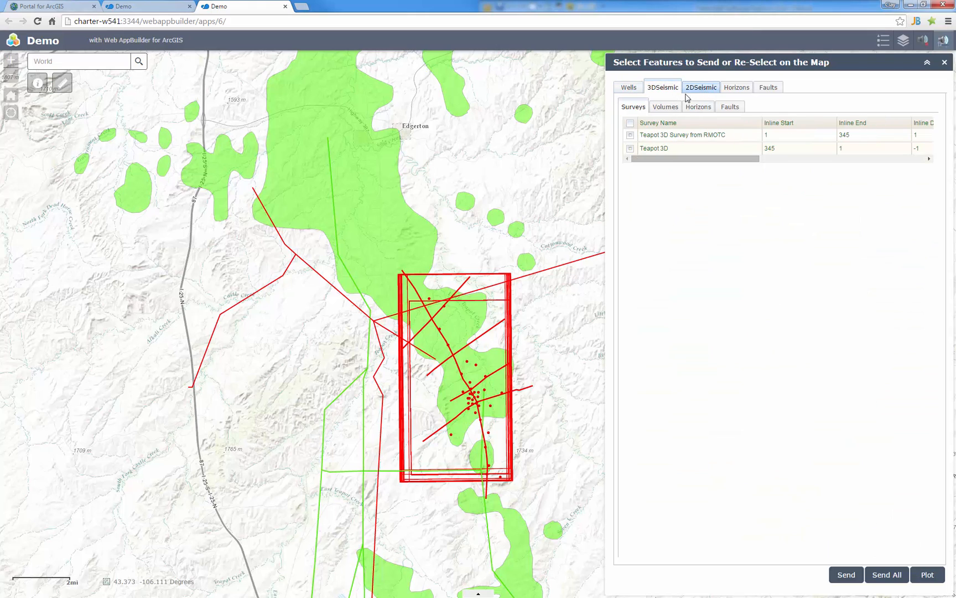
pyautogui.click(671, 109)
pyautogui.click(632, 107)
# Select the 3D seismic volume pstm0001.3dv of Teapot 3D Survey from RMOTC and send it to Petrel
pyautogui.click(662, 109)
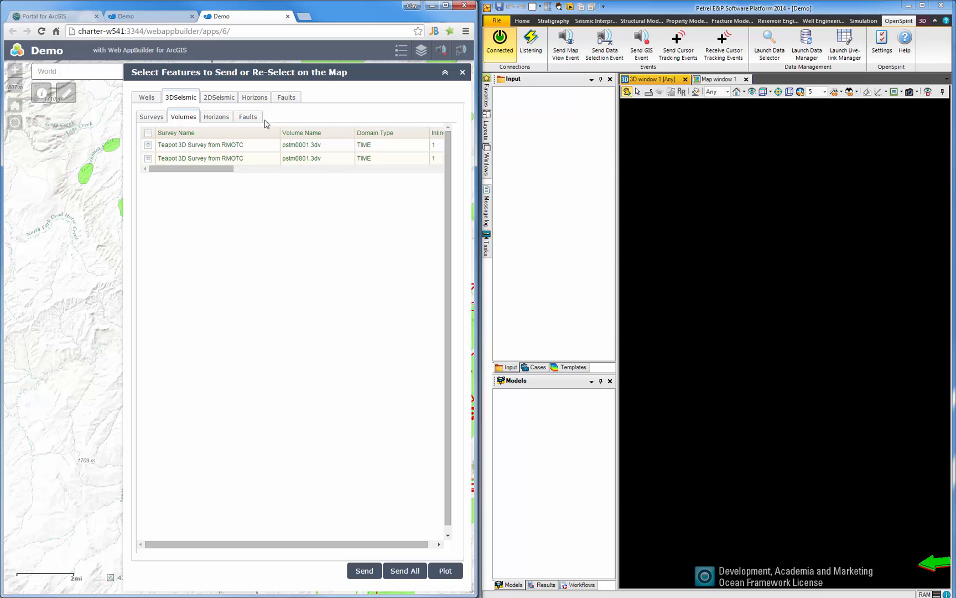
pyautogui.click(148, 145)
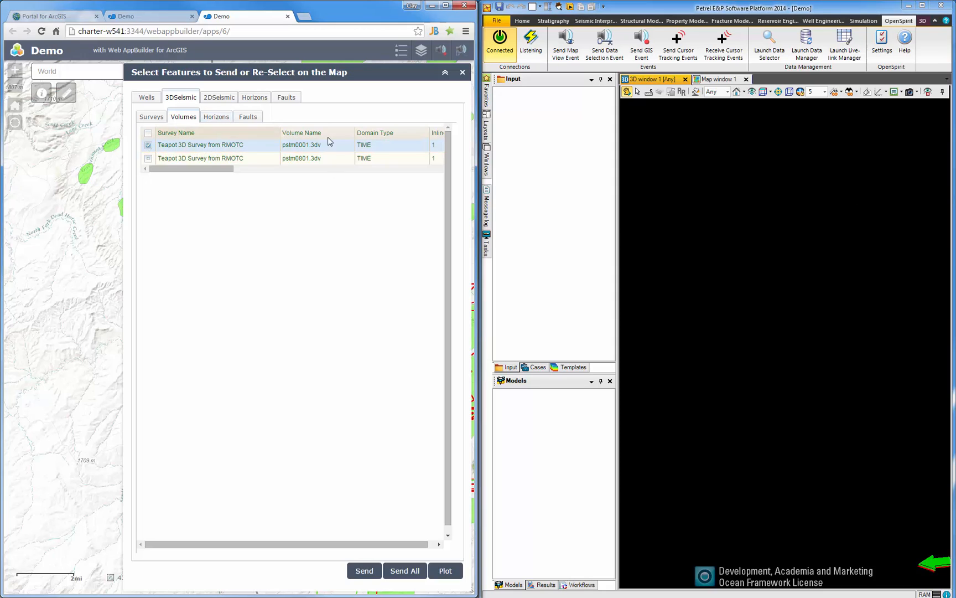
pyautogui.click(363, 571)
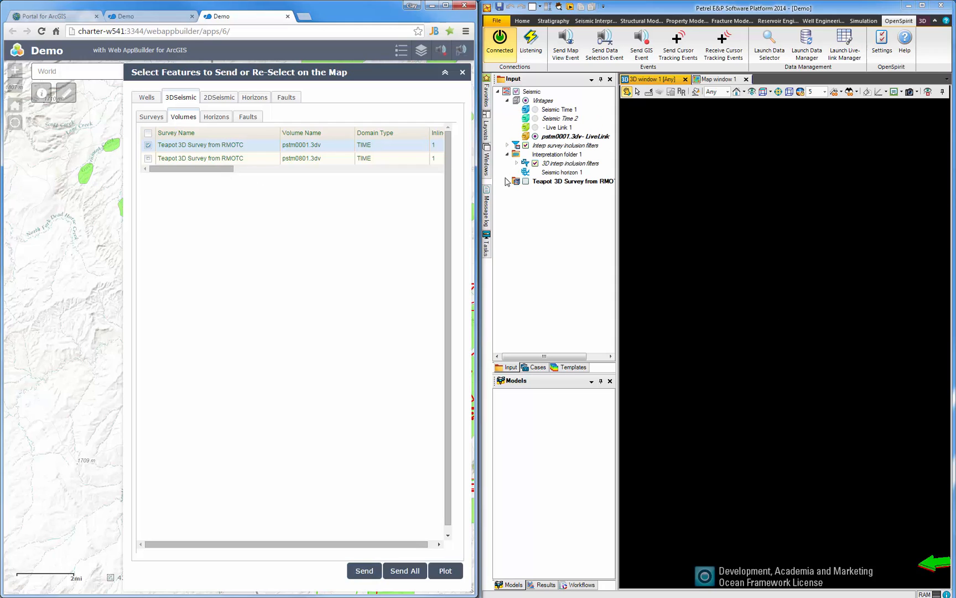
# Switch to Petrel and display Inline 173 and XLine 94 of the received pstm0001.3dv volume close up in the 3D window
pyautogui.click(506, 181)
pyautogui.click(526, 181)
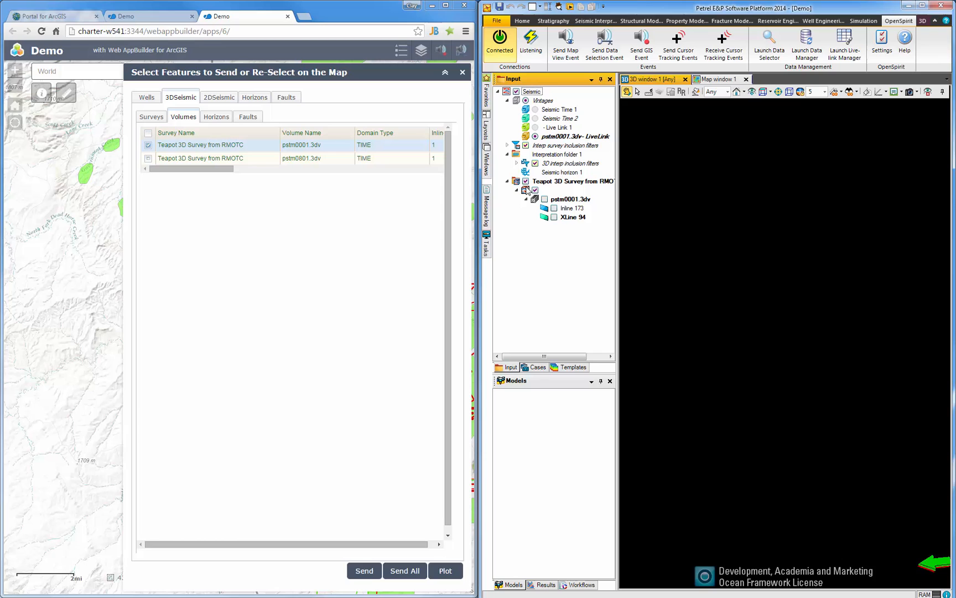
pyautogui.click(554, 208)
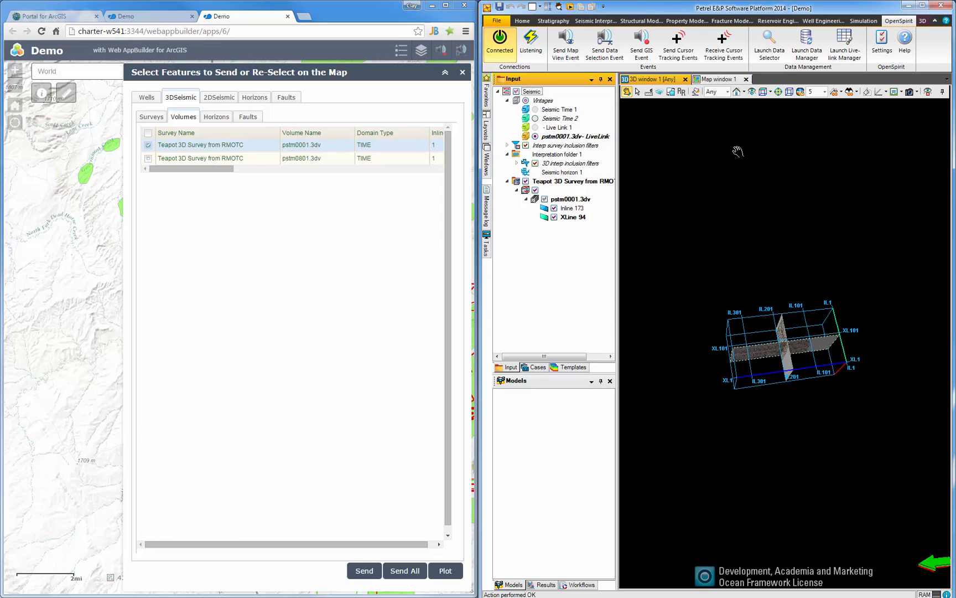
pyautogui.moveTo(762, 229); pyautogui.dragTo(764, 319)
pyautogui.scroll(10, 751, 224)
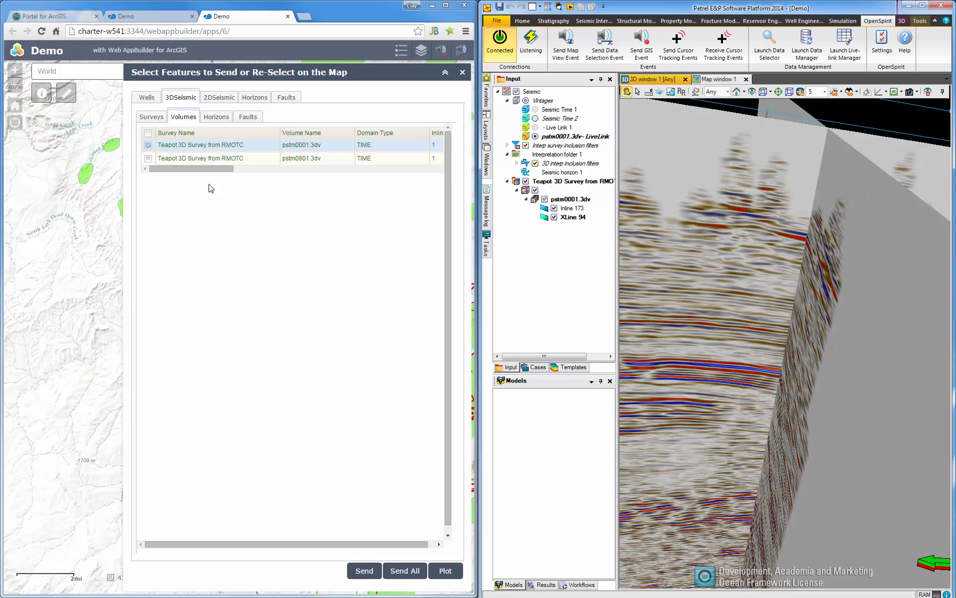
# Select all picks of the queried wellbores and send them to Petrel
pyautogui.click(147, 97)
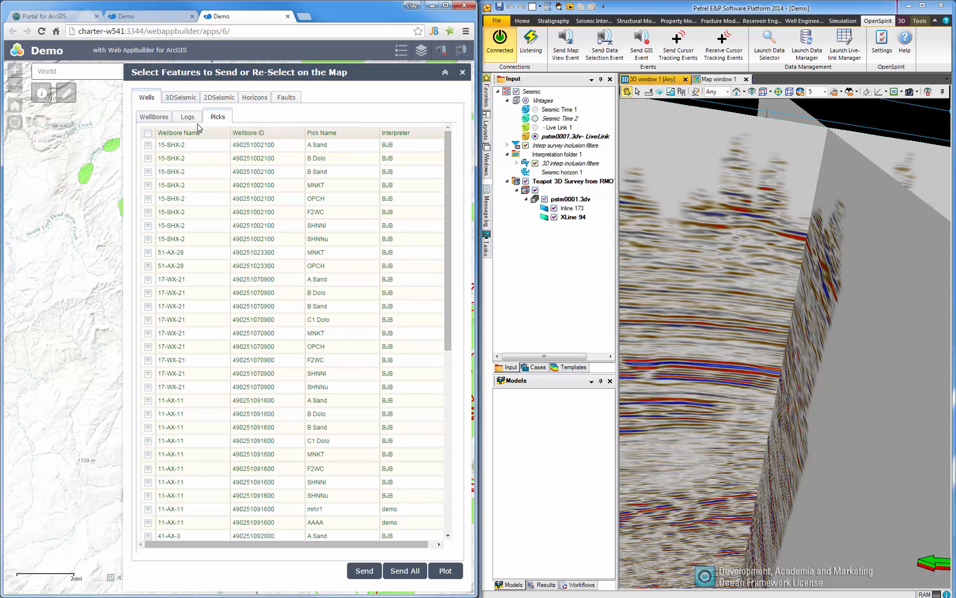
pyautogui.click(147, 134)
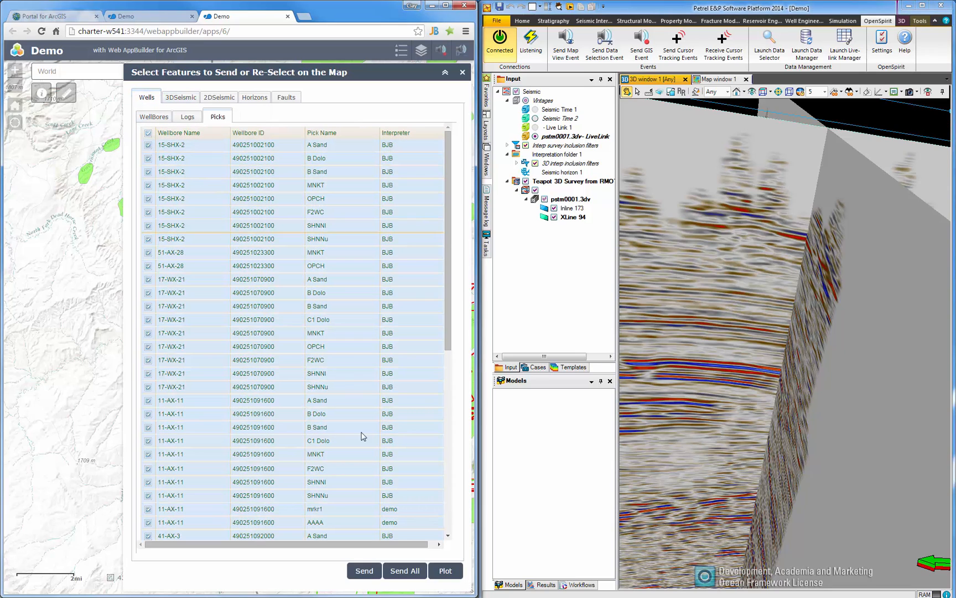
pyautogui.click(364, 574)
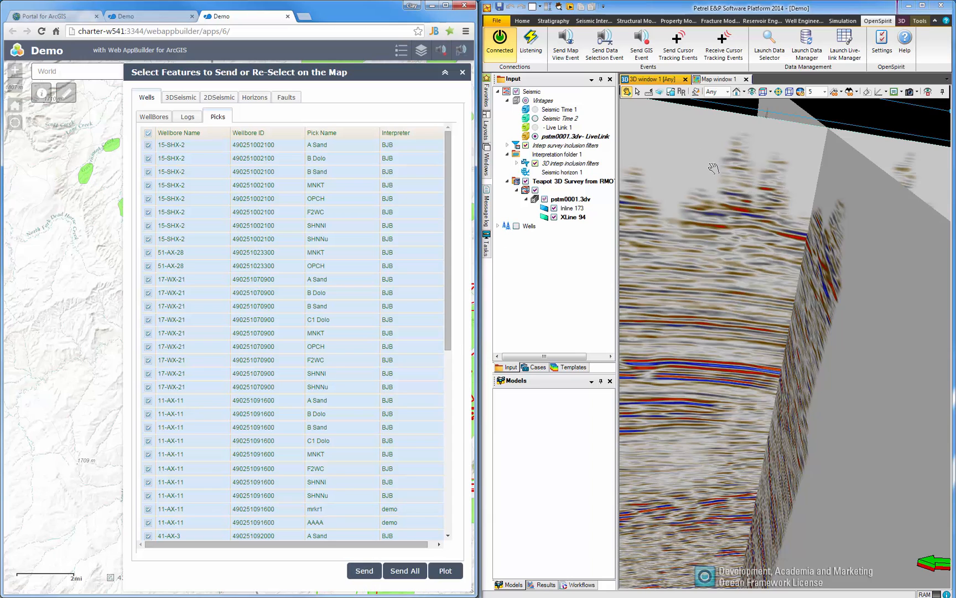
# Display the received Wells and Well Tops 1 in Petrel's 3D window and bring the well paths into view above the seismic
pyautogui.click(516, 227)
pyautogui.click(517, 235)
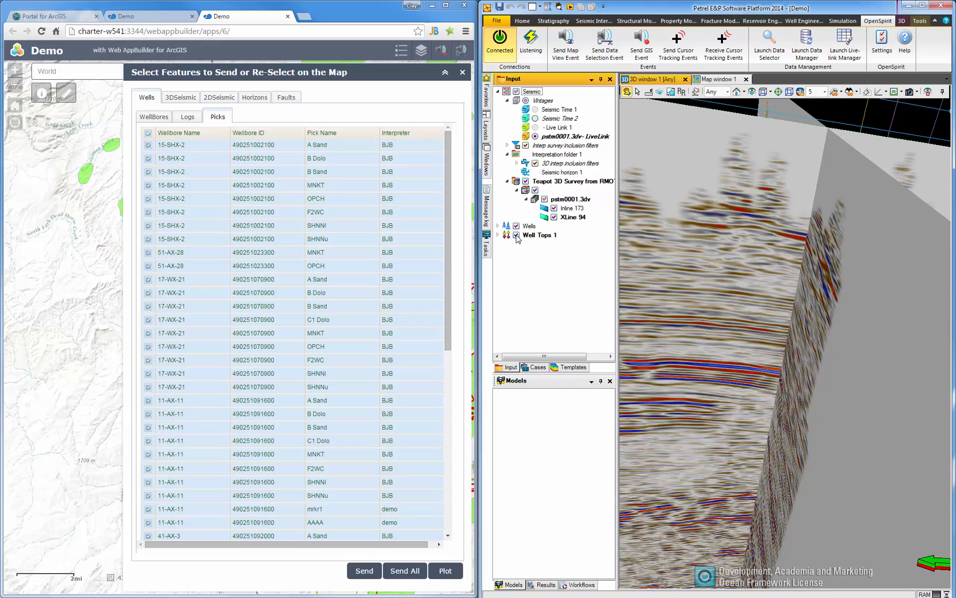
pyautogui.moveTo(819, 228); pyautogui.dragTo(823, 253)
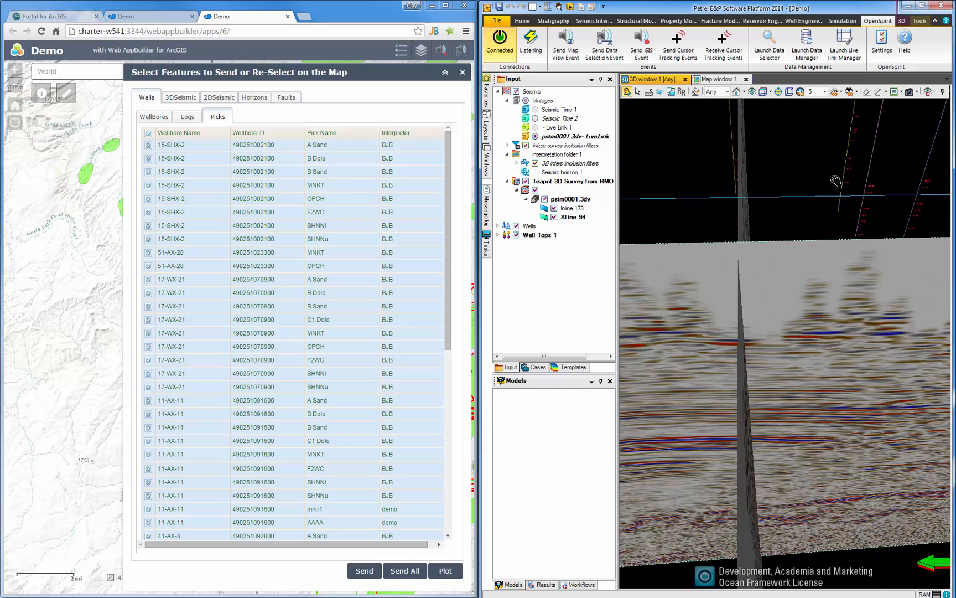
# Select all logs of the queried wellbores in the Demo web app and send them to Petrel
pyautogui.click(187, 116)
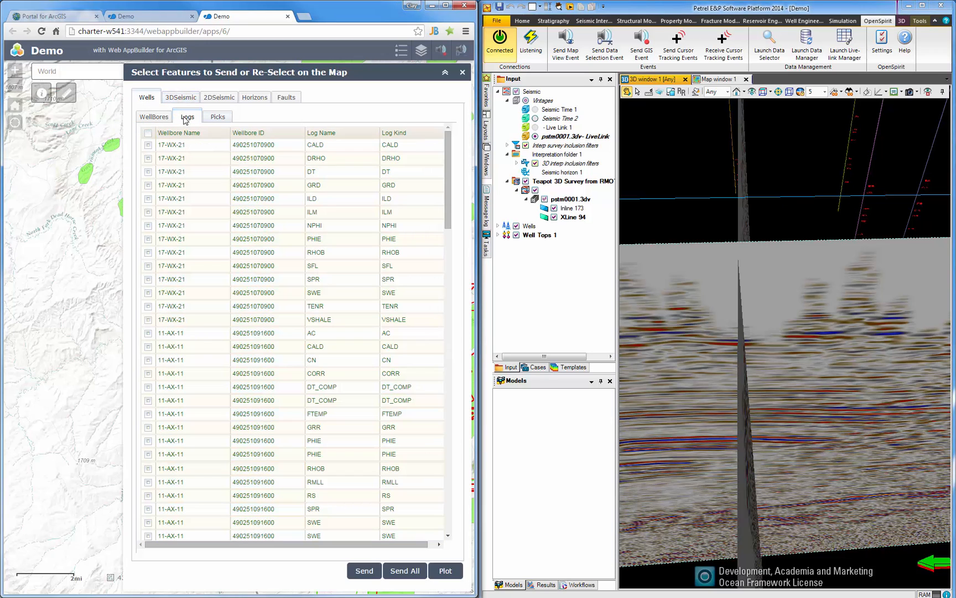
pyautogui.click(148, 134)
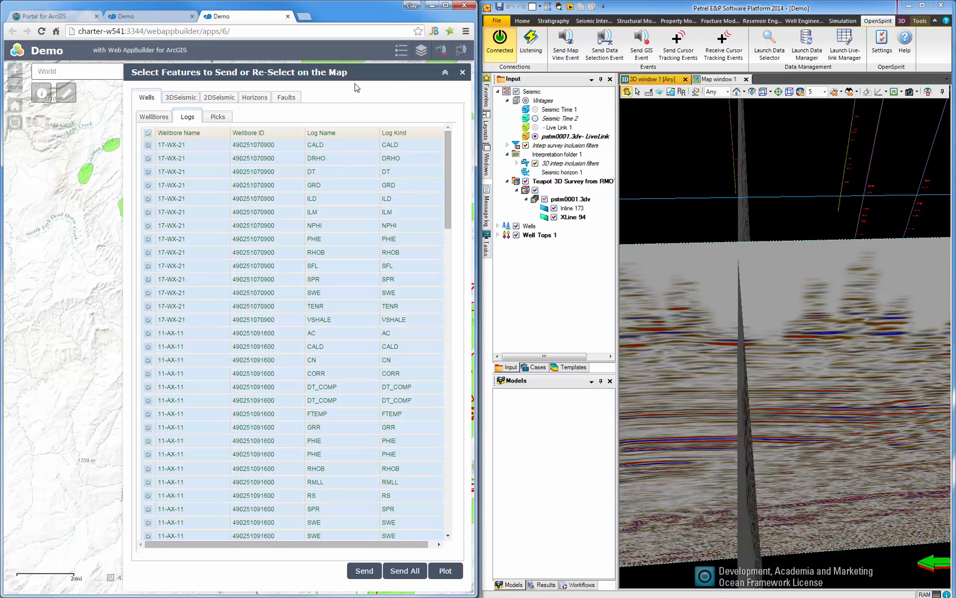
pyautogui.click(364, 571)
# Check the horizon names, then select the TensleepBase_T and ThirdParty_DB_H1 horizons of Teapot 3D Survey from RMOTC and send them to Petrel
pyautogui.click(253, 98)
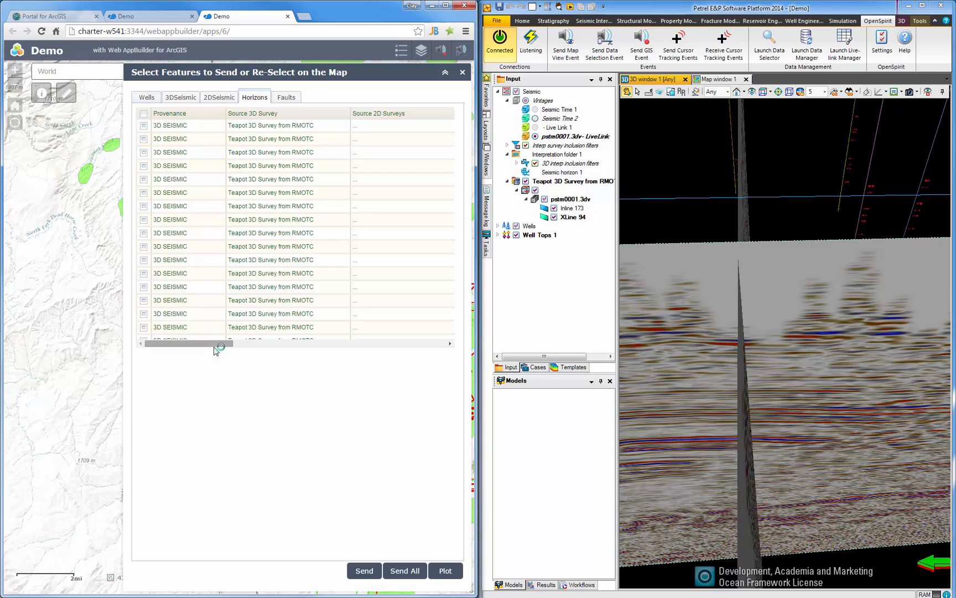
pyautogui.moveTo(215, 347); pyautogui.dragTo(308, 346)
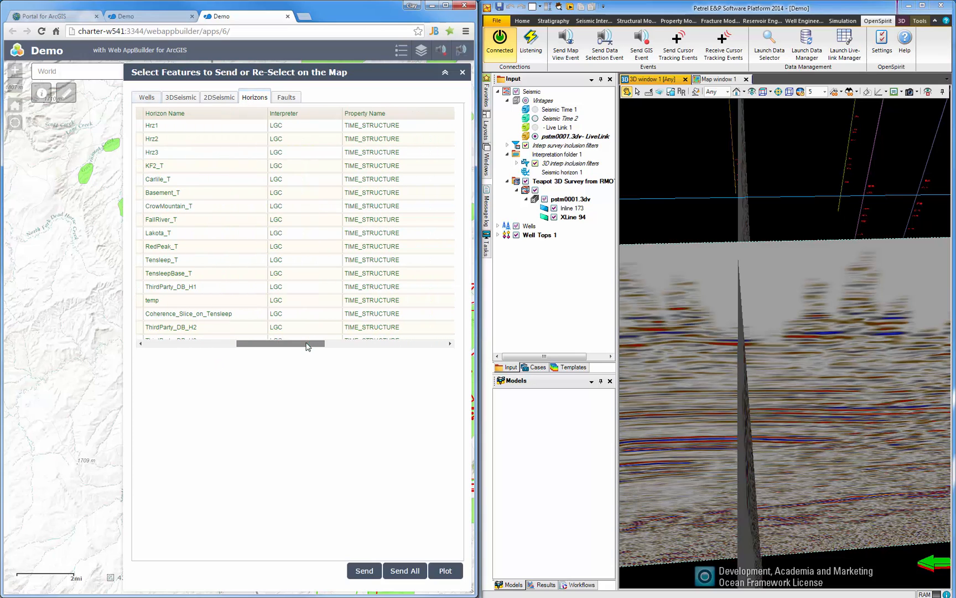
pyautogui.moveTo(276, 339); pyautogui.dragTo(166, 341)
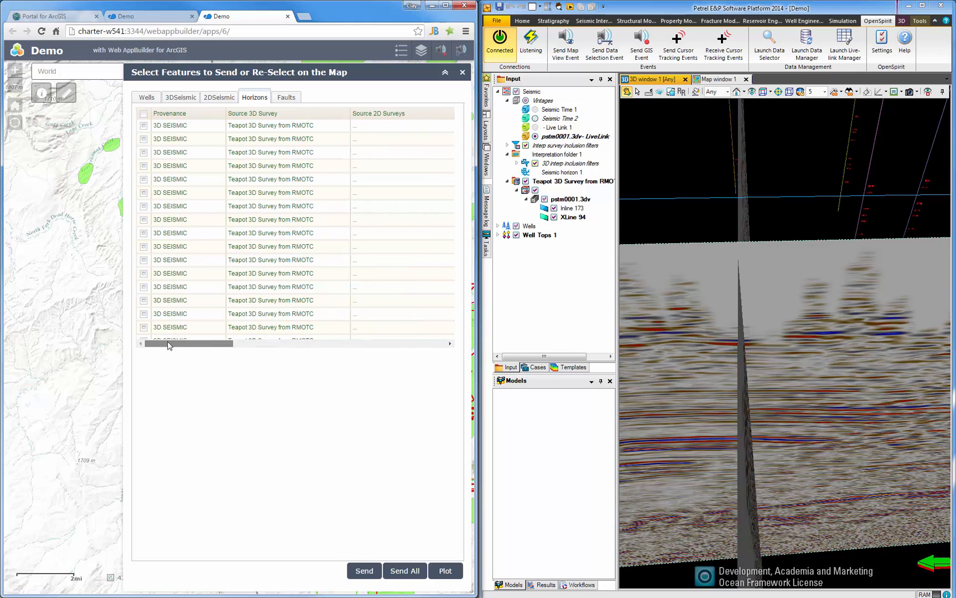
pyautogui.click(144, 273)
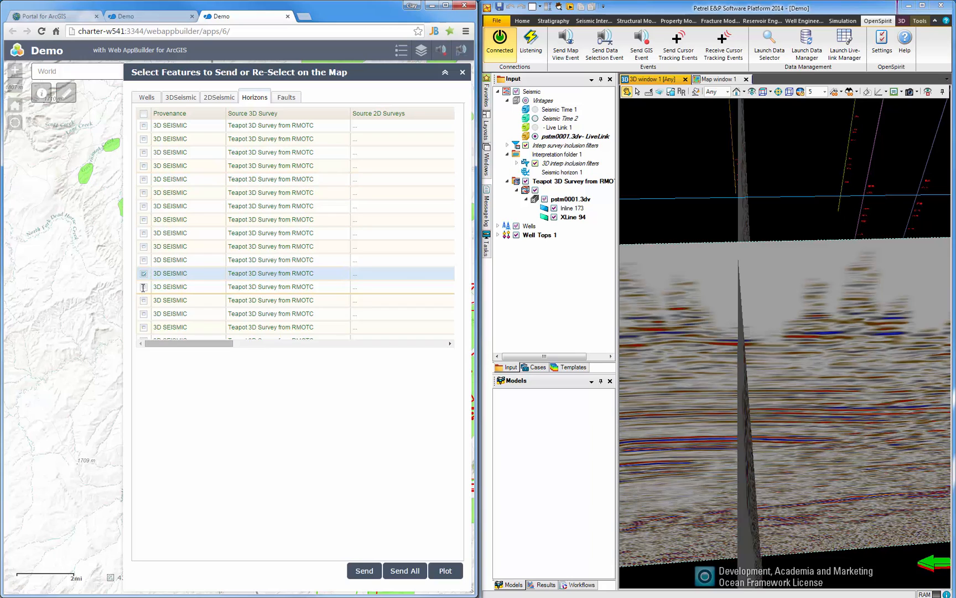
pyautogui.click(144, 287)
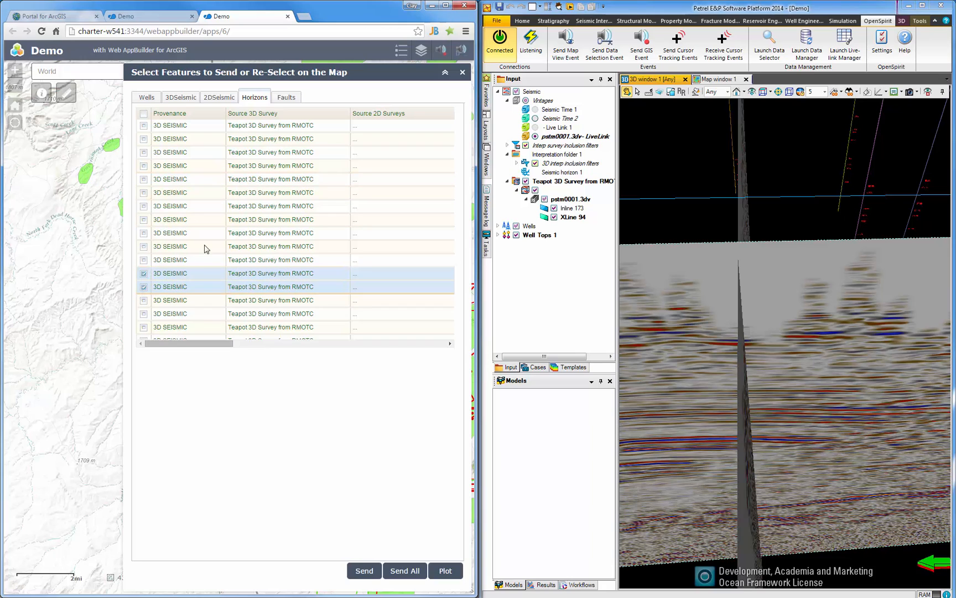
pyautogui.click(369, 571)
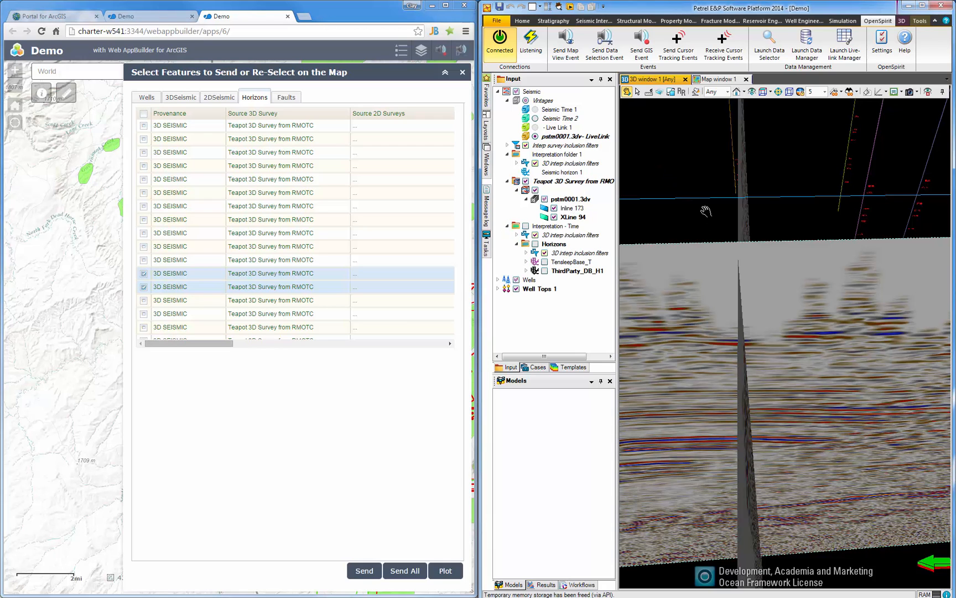
# Display the global well logs DPHI, CORR and RLA1 along the wells in Petrel's 3D window
pyautogui.click(497, 288)
pyautogui.moveTo(758, 298); pyautogui.dragTo(766, 299)
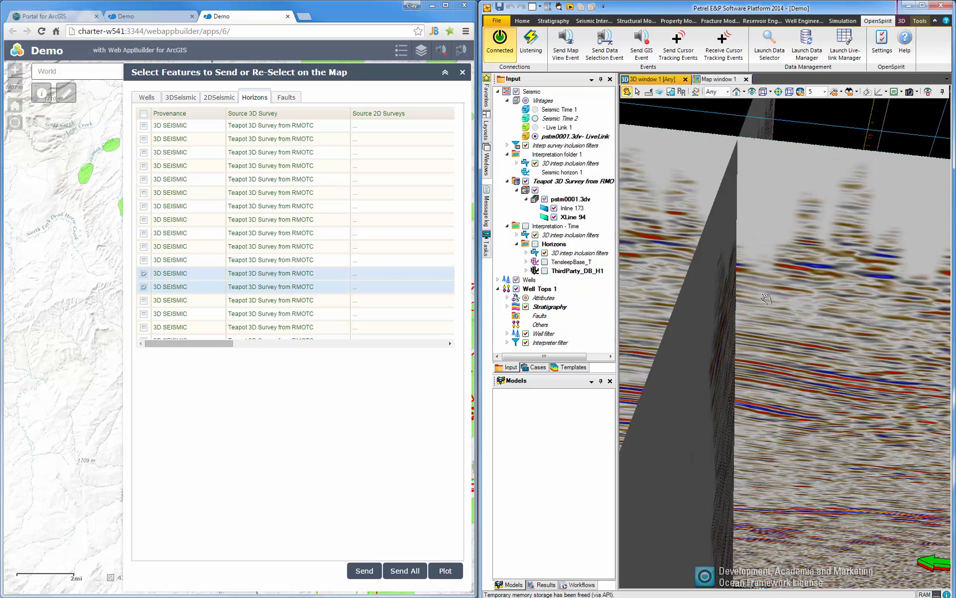
pyautogui.scroll(-5, 766, 299)
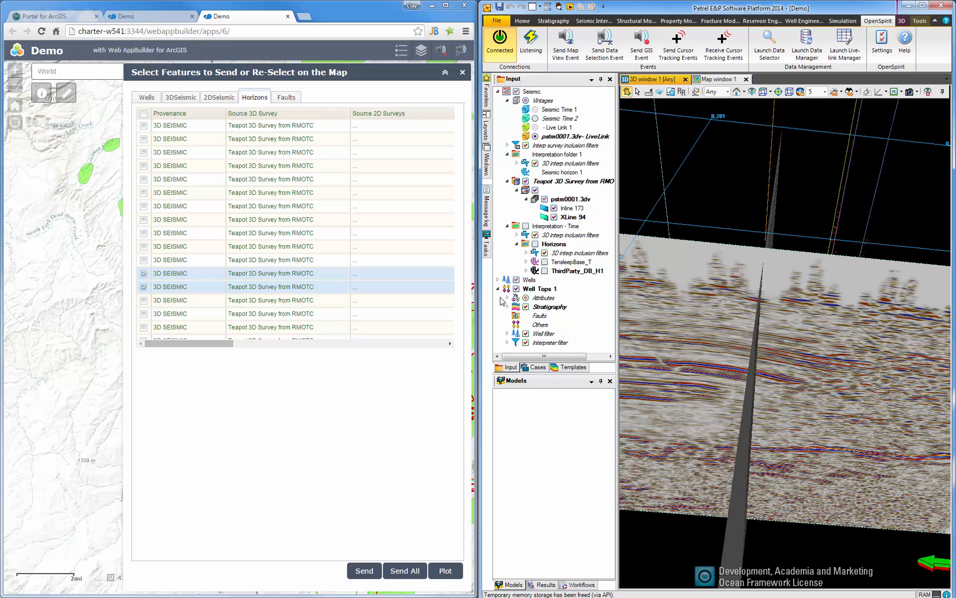
pyautogui.click(498, 280)
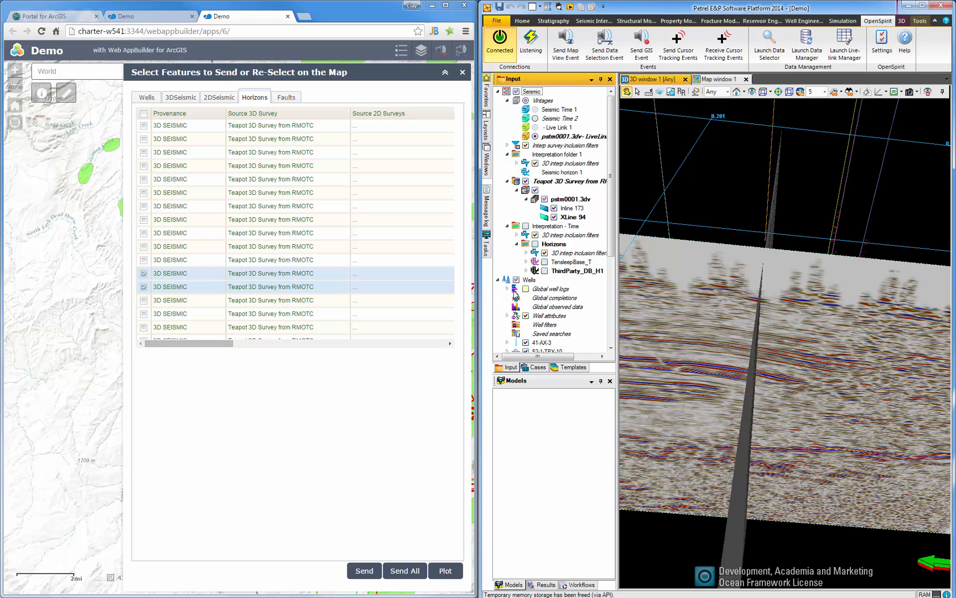
pyautogui.click(507, 289)
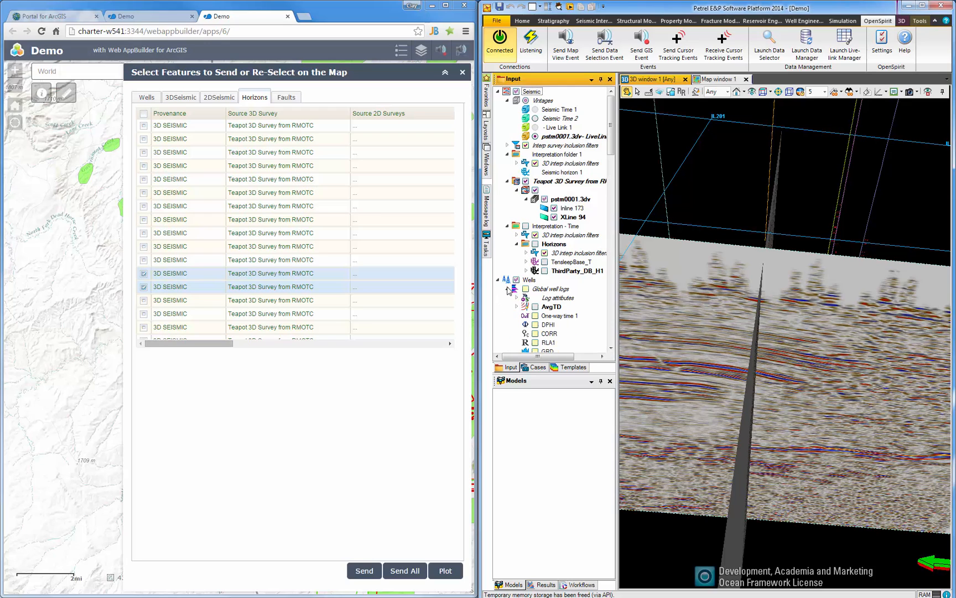
pyautogui.click(535, 325)
pyautogui.click(535, 334)
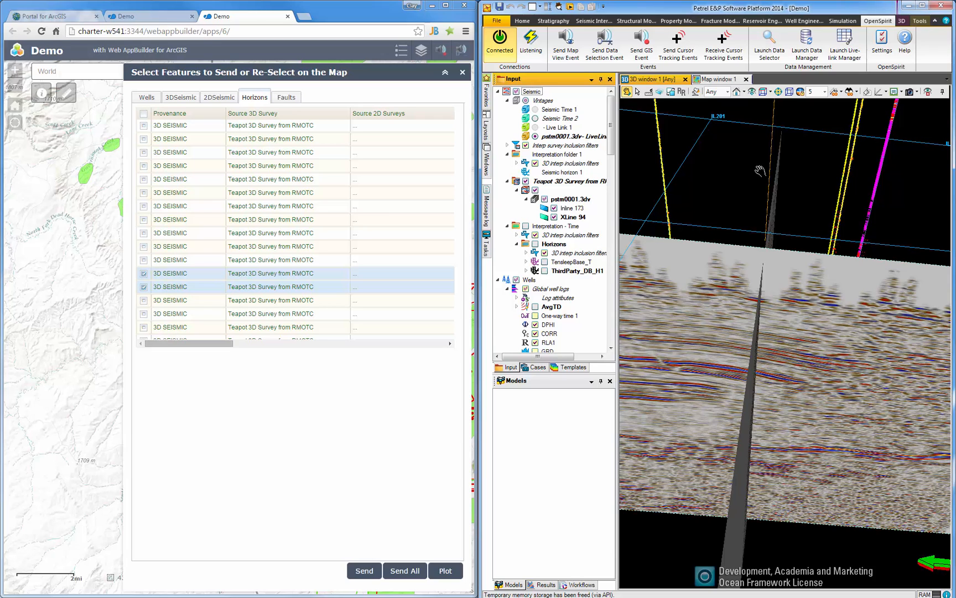
pyautogui.moveTo(759, 172); pyautogui.dragTo(767, 228)
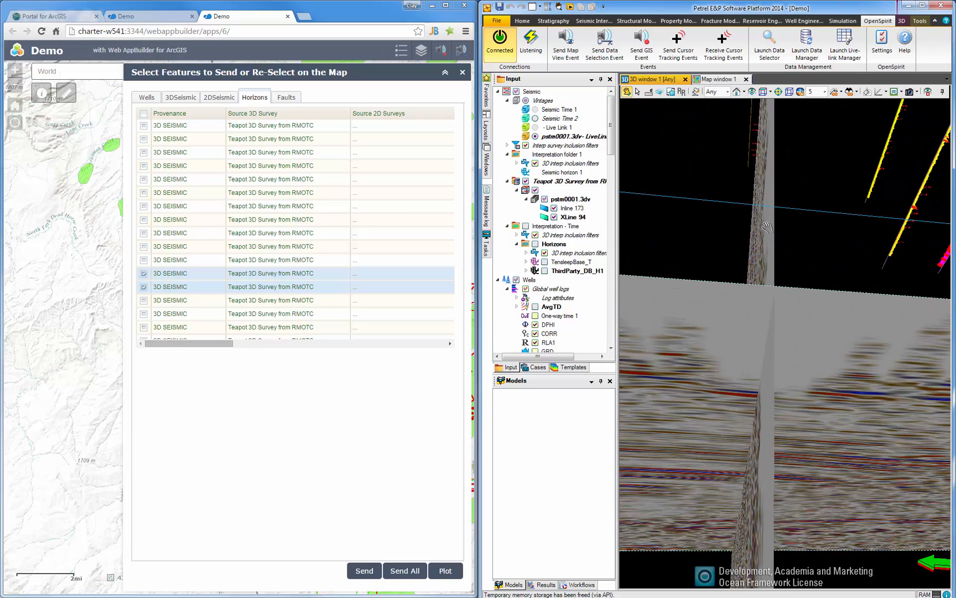
# Display the TensleepBase_T horizon together with the seismic sections and wells in the 3D window
pyautogui.click(544, 263)
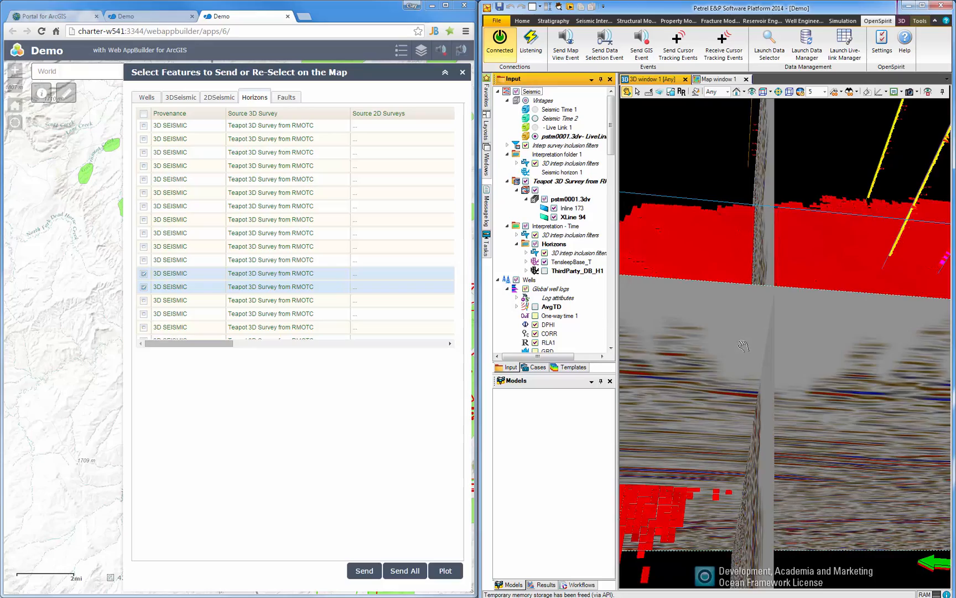
pyautogui.scroll(5, 722, 272)
pyautogui.scroll(-5, 723, 271)
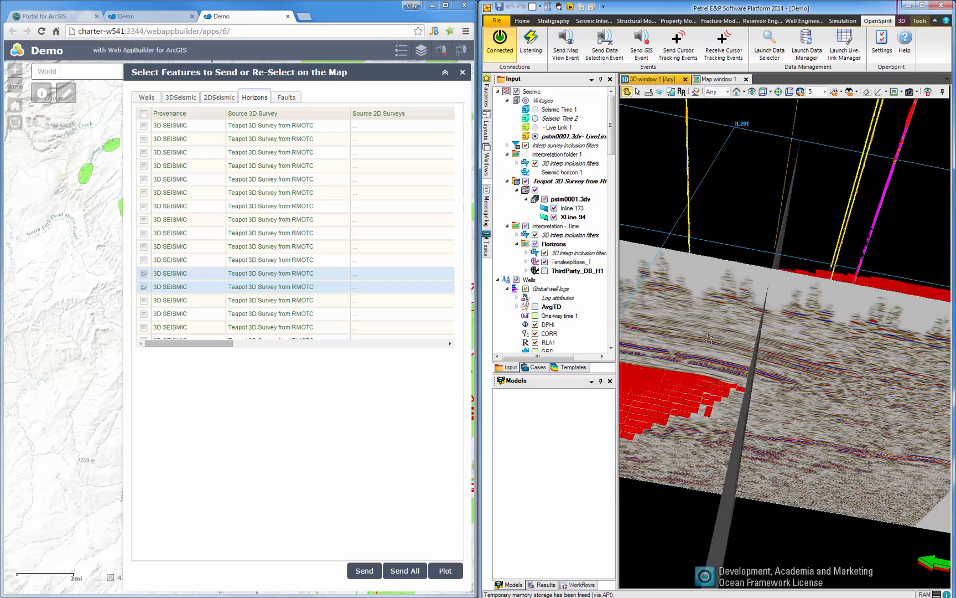
# Enlarge the Demo web app to full screen and close the OpenSpirit feature selection results
pyautogui.click(445, 5)
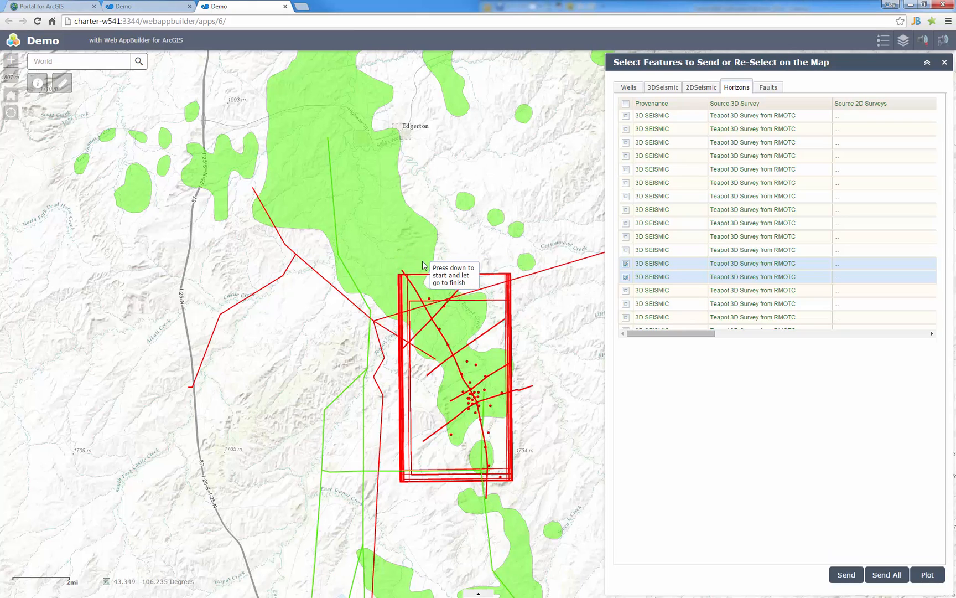
pyautogui.click(629, 88)
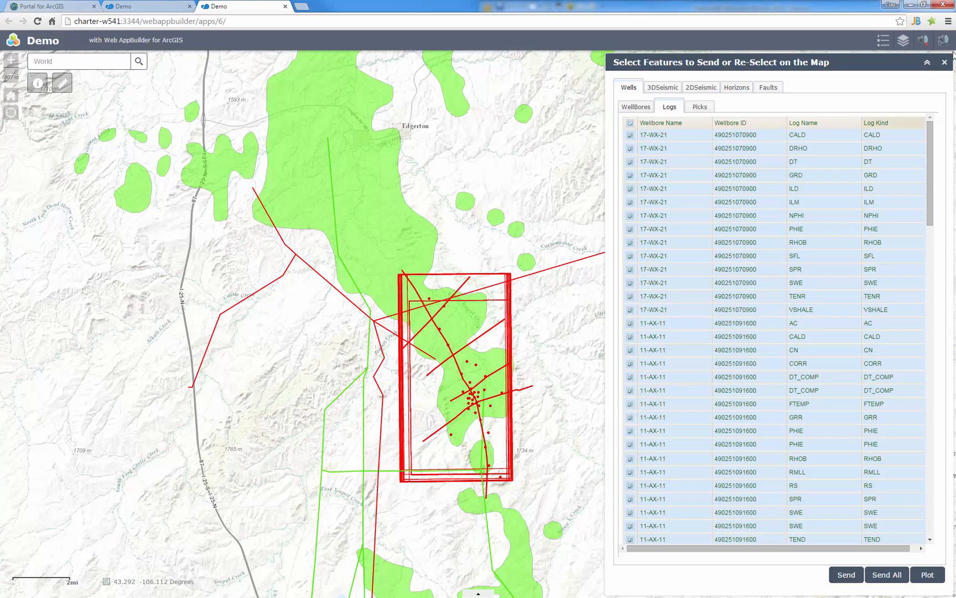
pyautogui.click(927, 64)
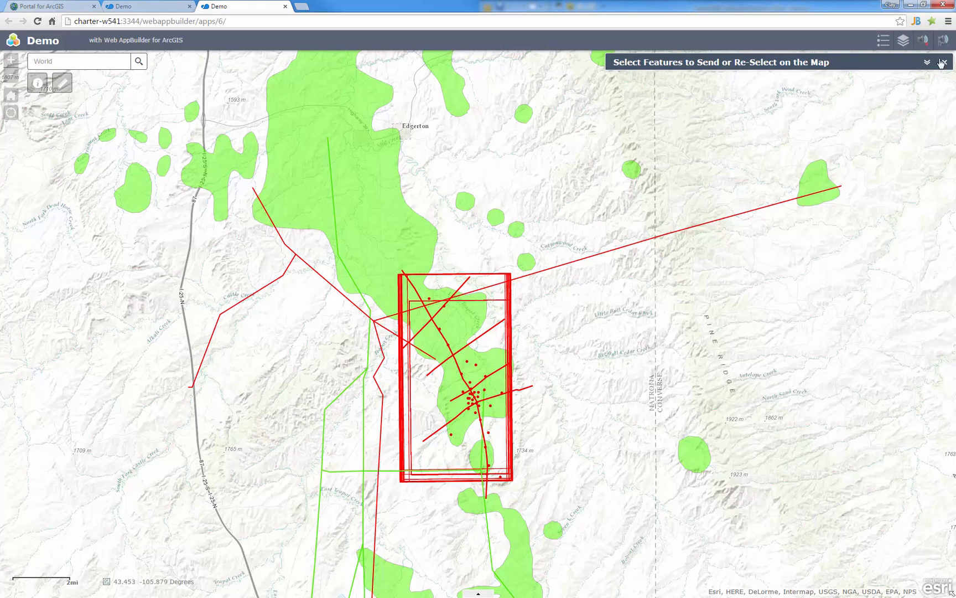
pyautogui.click(925, 46)
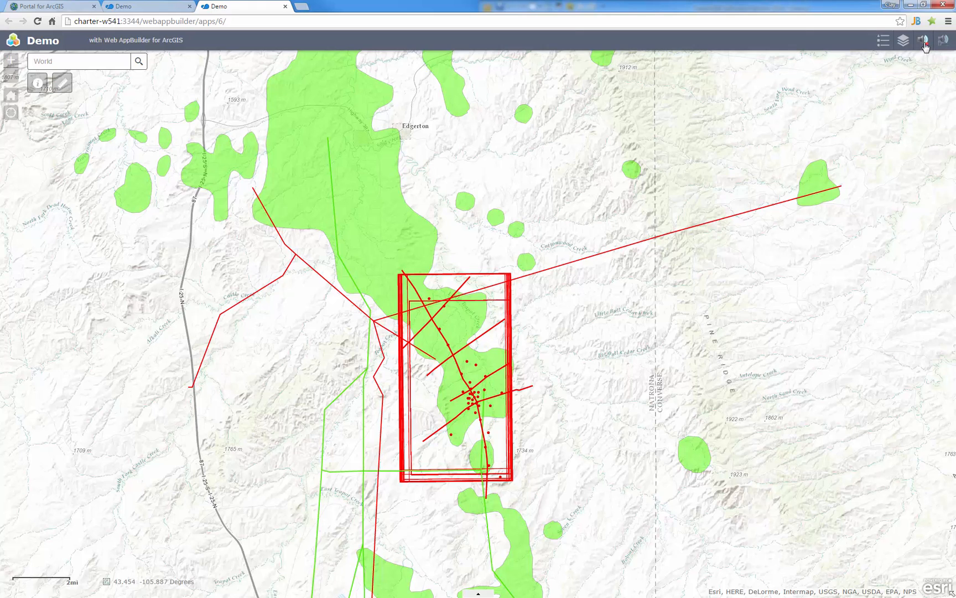
# Hide the Teapot Wells, 2d Seismic, 3d Seisimic and Horizons layers, leaving only Teapot - Pipelines and Teapot - Fields visible on the map
pyautogui.click(904, 43)
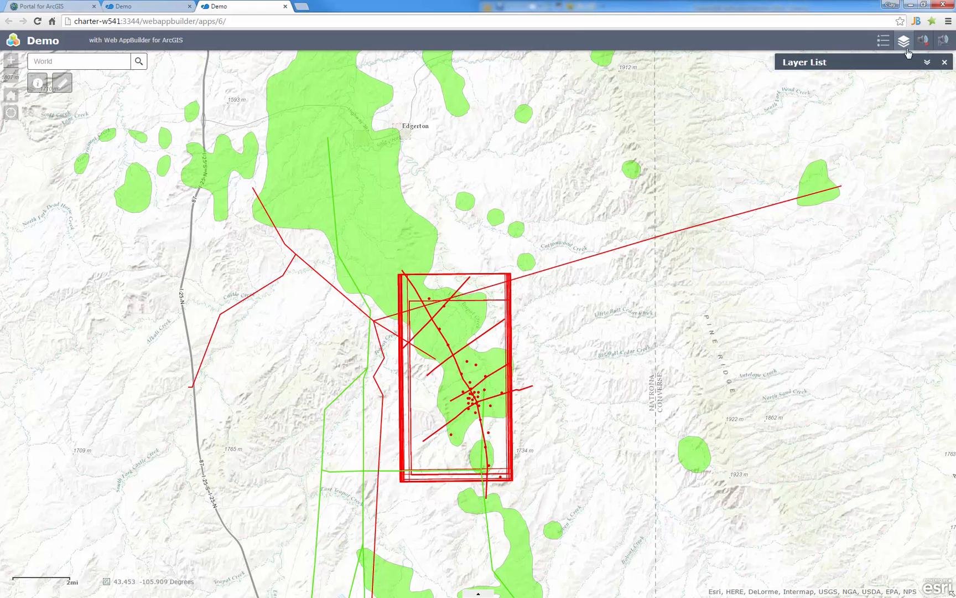
pyautogui.click(927, 62)
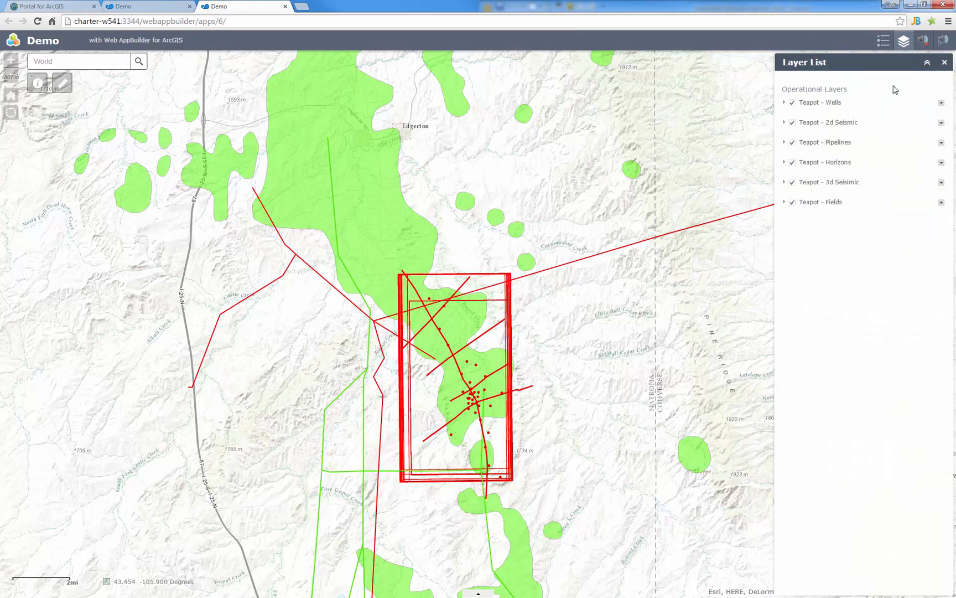
pyautogui.click(791, 103)
pyautogui.click(791, 123)
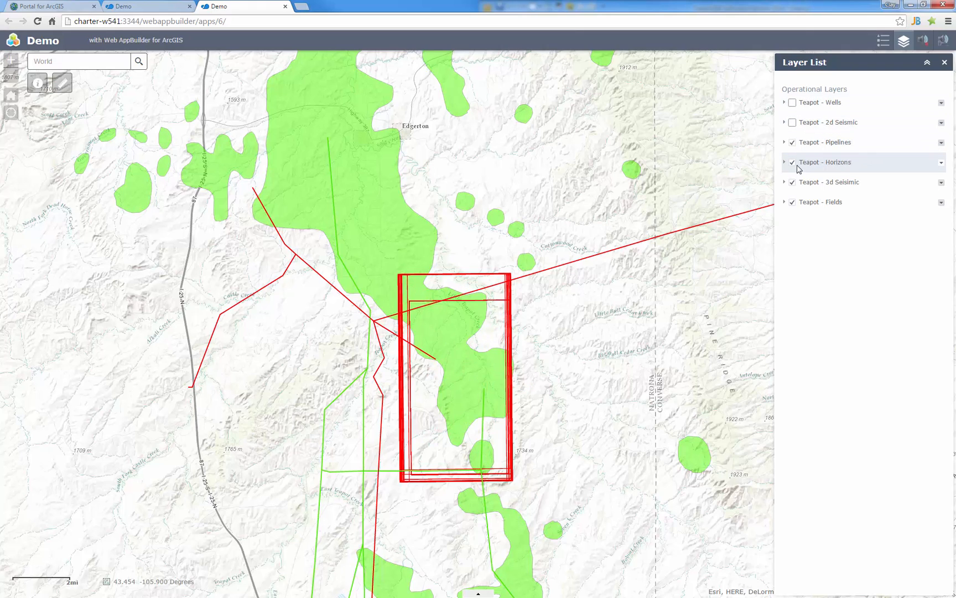
pyautogui.click(793, 181)
pyautogui.click(792, 143)
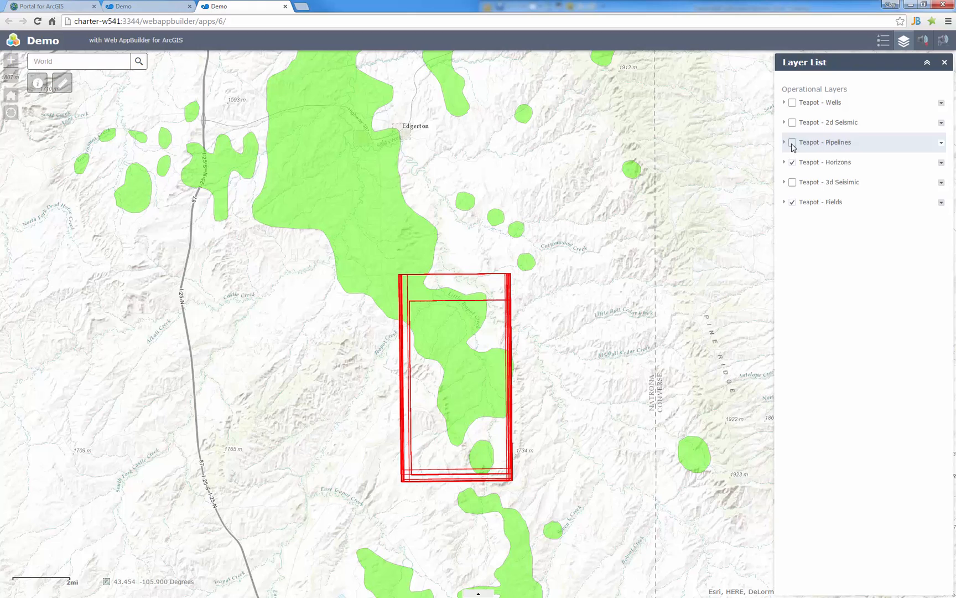
pyautogui.click(792, 202)
pyautogui.click(793, 202)
pyautogui.click(793, 163)
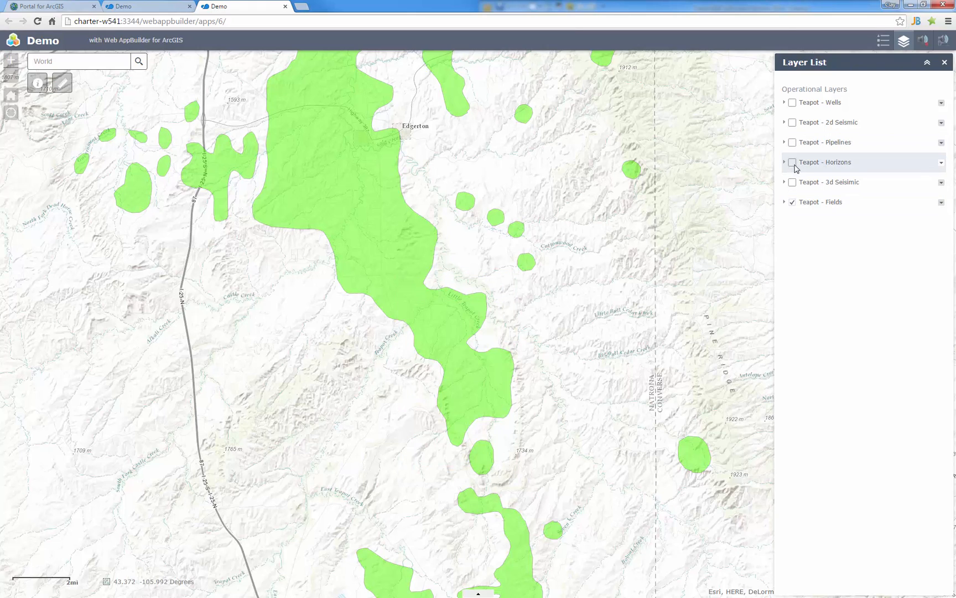
pyautogui.click(792, 144)
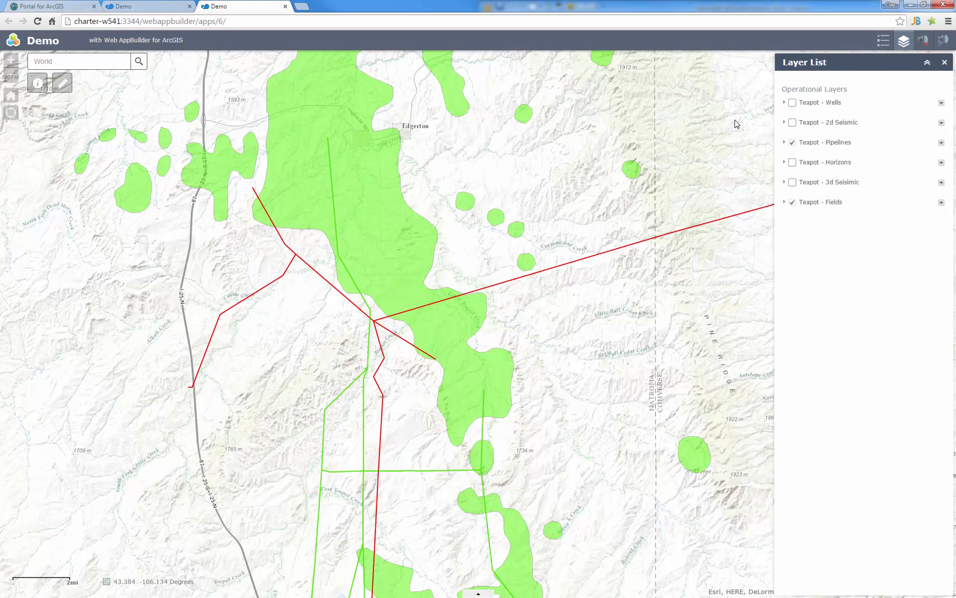
# Send an OpenSpirit GIS event for the pipelines and fields inside a rectangle spanning most of the visible map
pyautogui.click(923, 47)
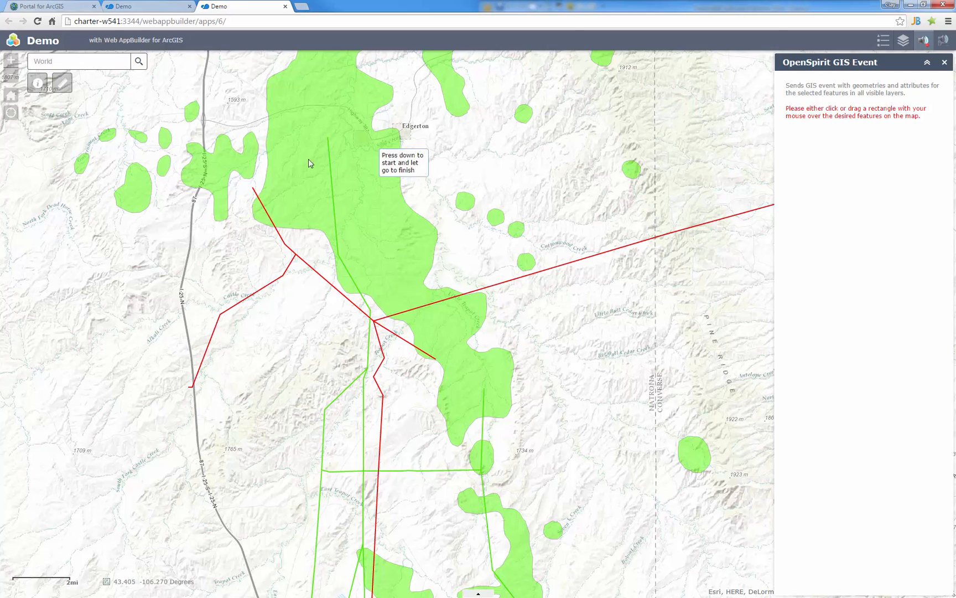
pyautogui.moveTo(122, 104); pyautogui.dragTo(738, 570)
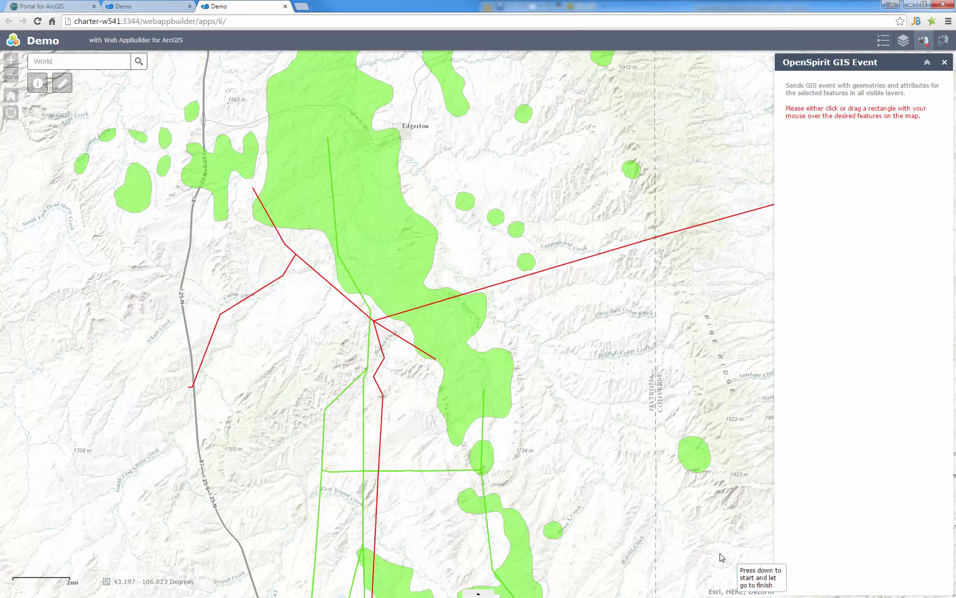
# Switch to Petrel at full screen and show Map window 1
pyautogui.click(911, 7)
pyautogui.click(923, 6)
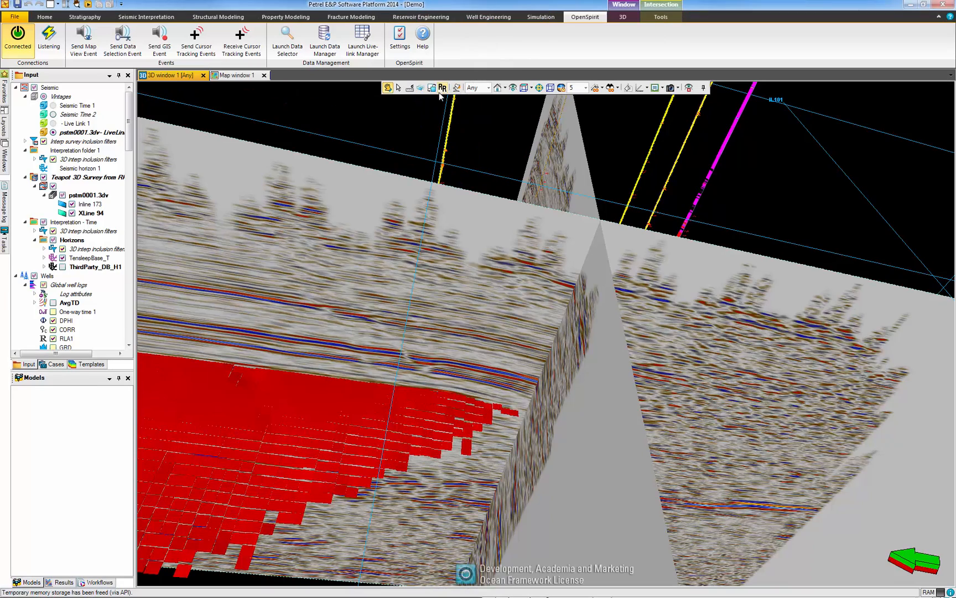
pyautogui.click(237, 76)
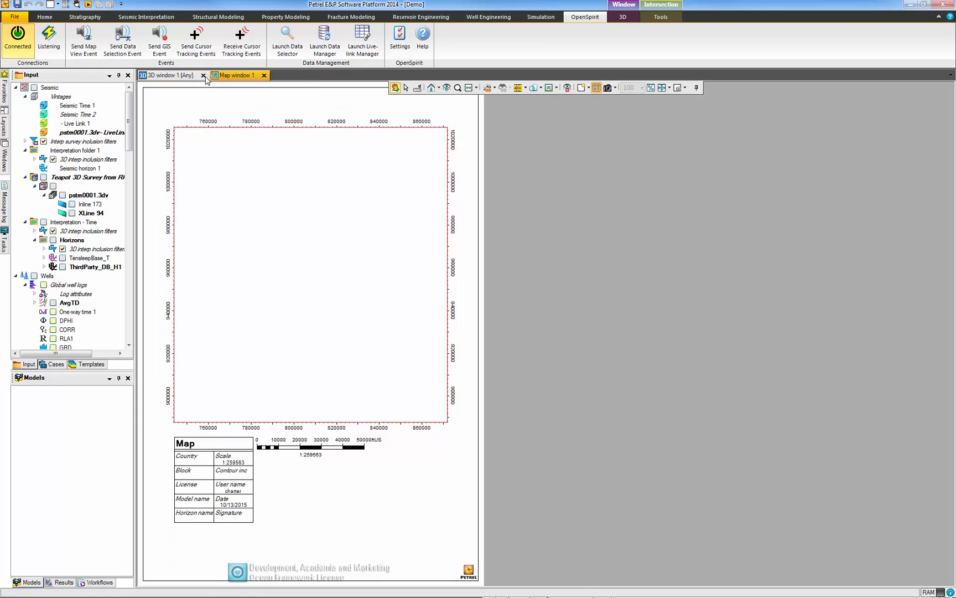
# Collapse the Seismic and Wells folders, and display the GIS folder's contents in Map window 1 with the folder expanded
pyautogui.click(16, 87)
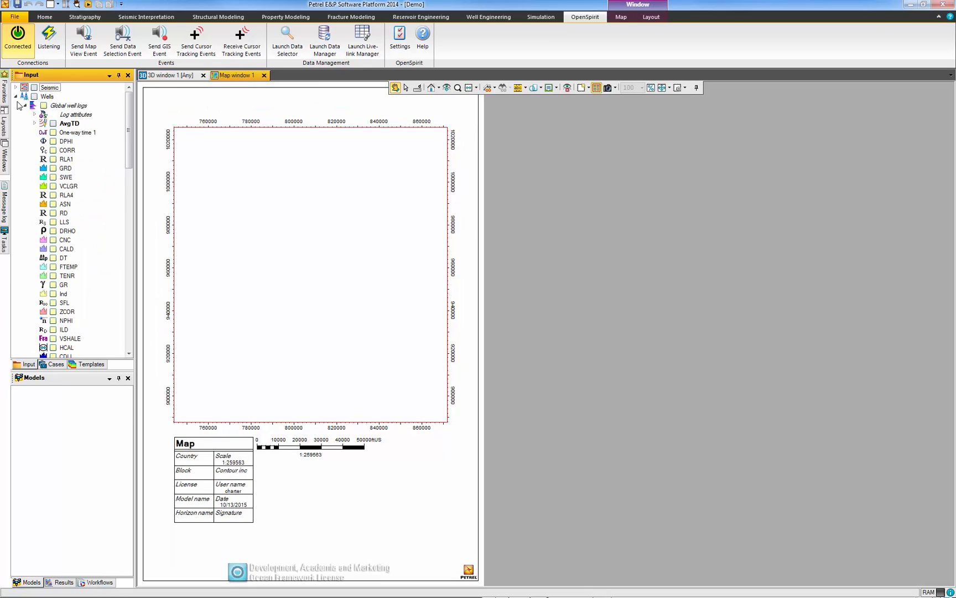
pyautogui.click(16, 97)
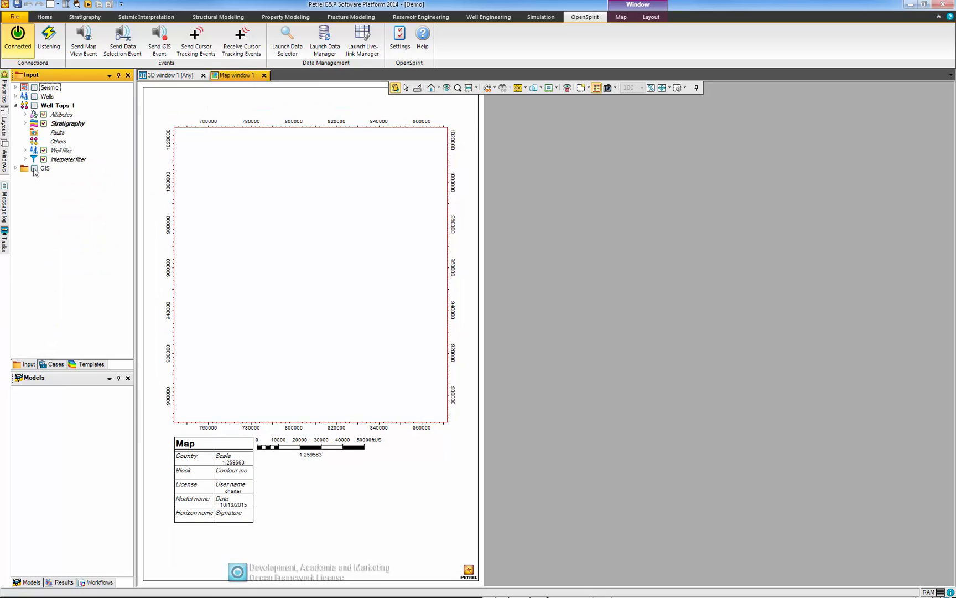
pyautogui.click(35, 169)
pyautogui.click(16, 169)
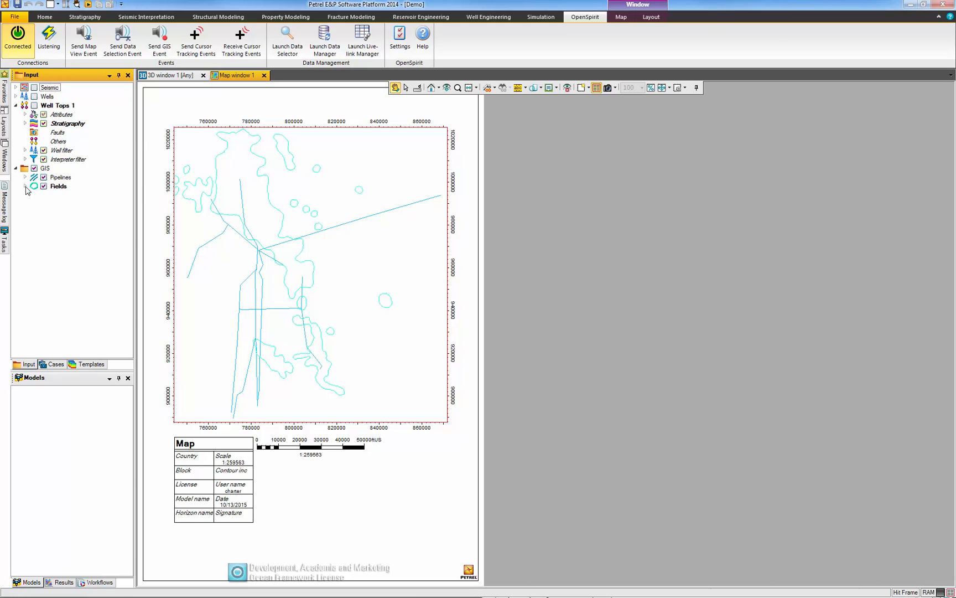
# Label the GIS Fields on the map with their NAME attribute
pyautogui.click(25, 187)
pyautogui.click(35, 195)
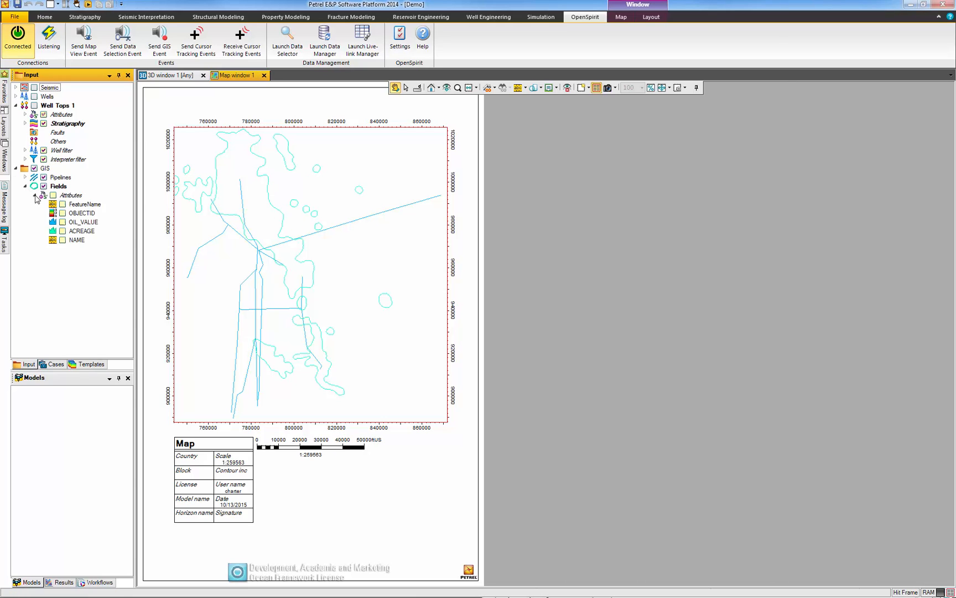
pyautogui.click(62, 240)
# Label the GIS Pipelines on the map with their COMMODITY1 attribute and collapse the GIS folder
pyautogui.click(25, 178)
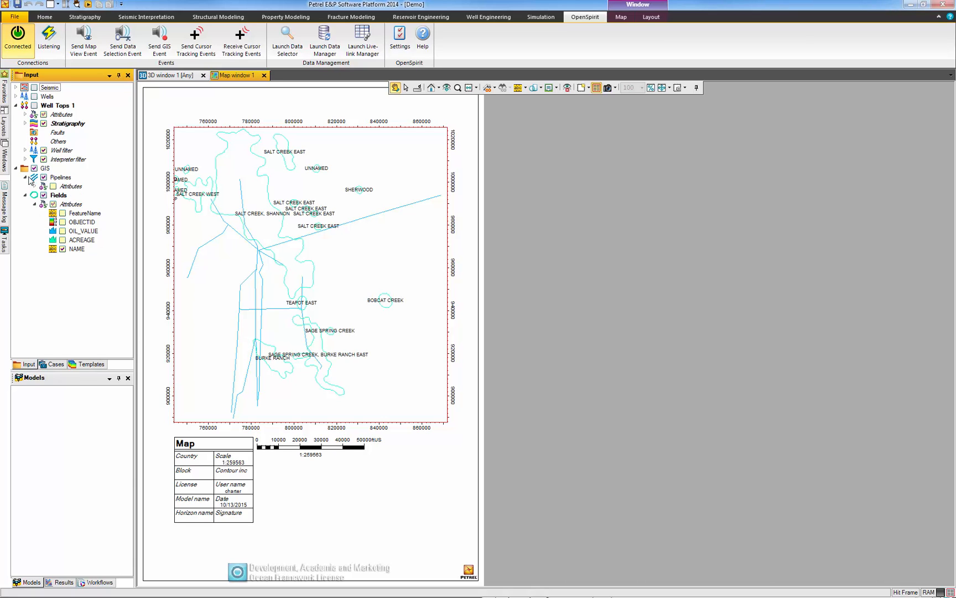
pyautogui.click(35, 186)
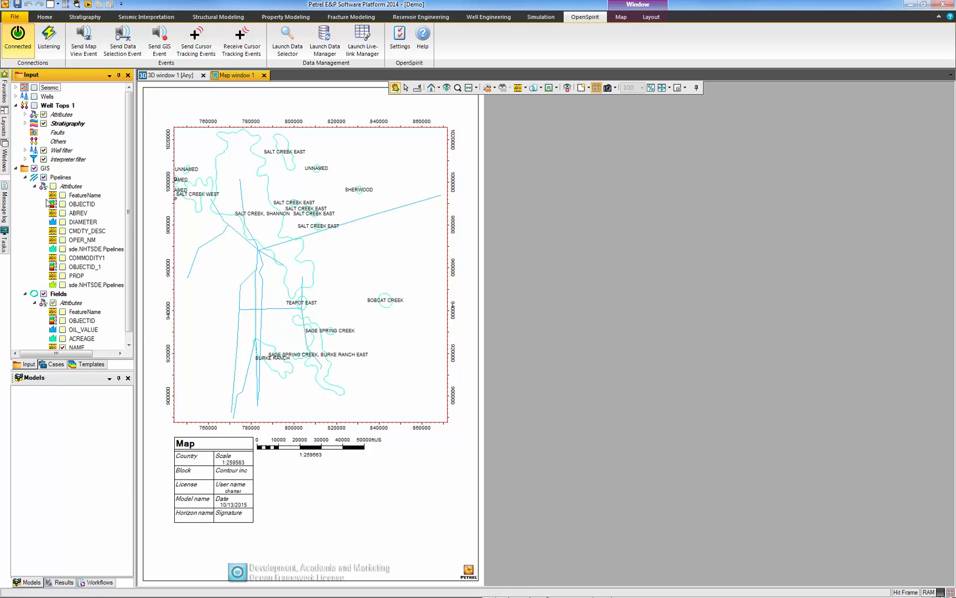
pyautogui.click(63, 257)
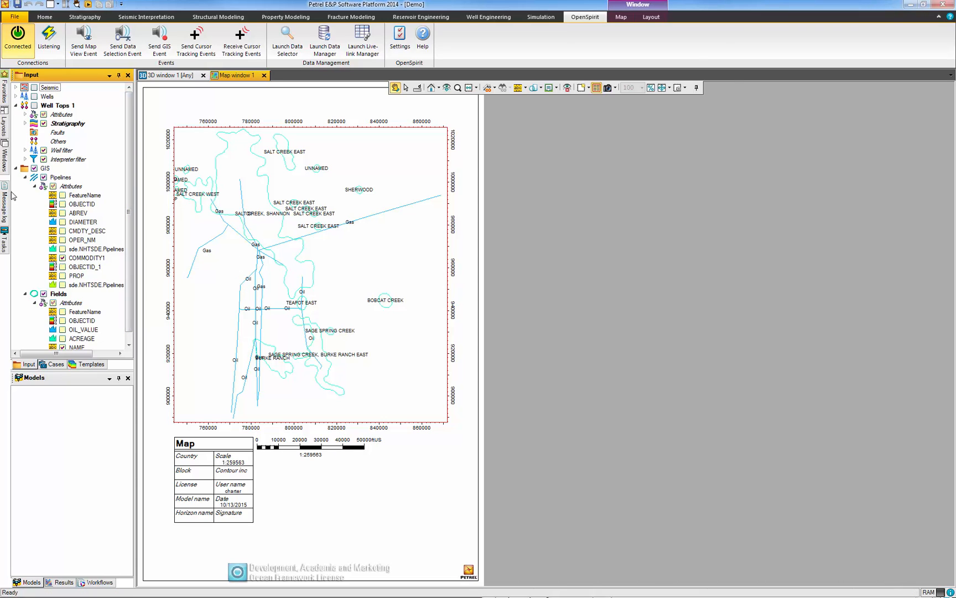
pyautogui.click(16, 169)
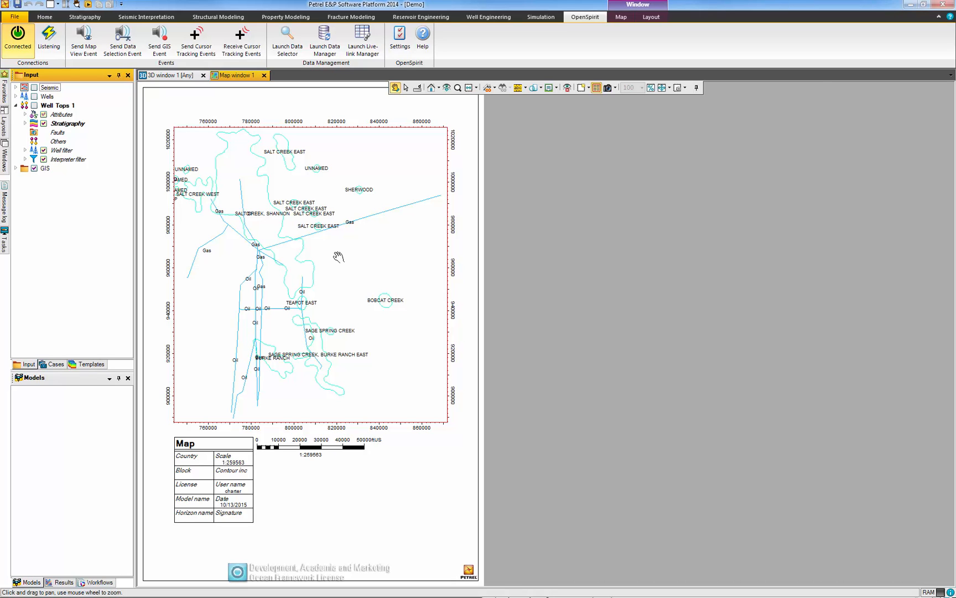
# Switch from Petrel to the Demo web app in the browser and minimize its OpenSpirit GIS Event widget
pyautogui.click(910, 5)
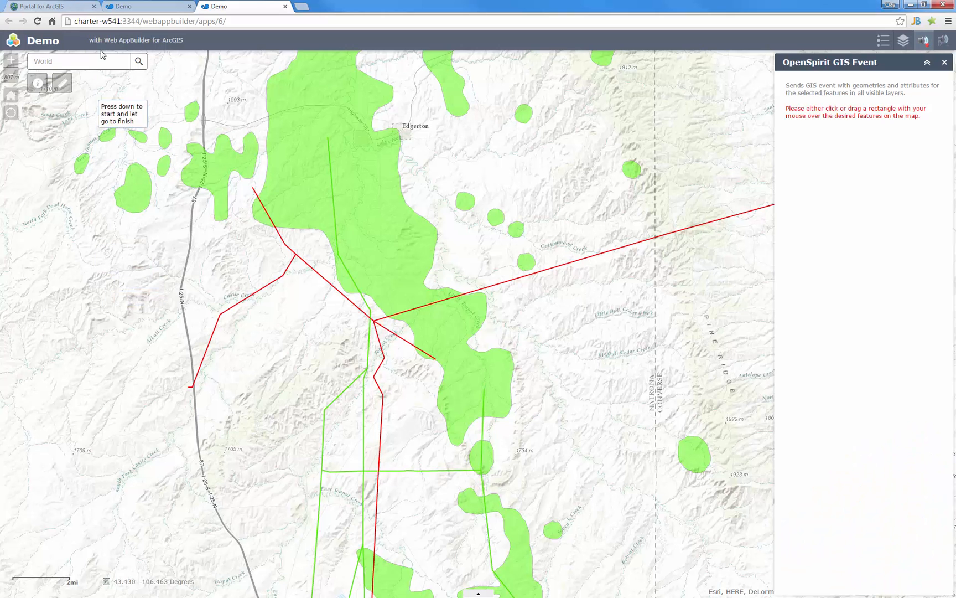
pyautogui.click(51, 6)
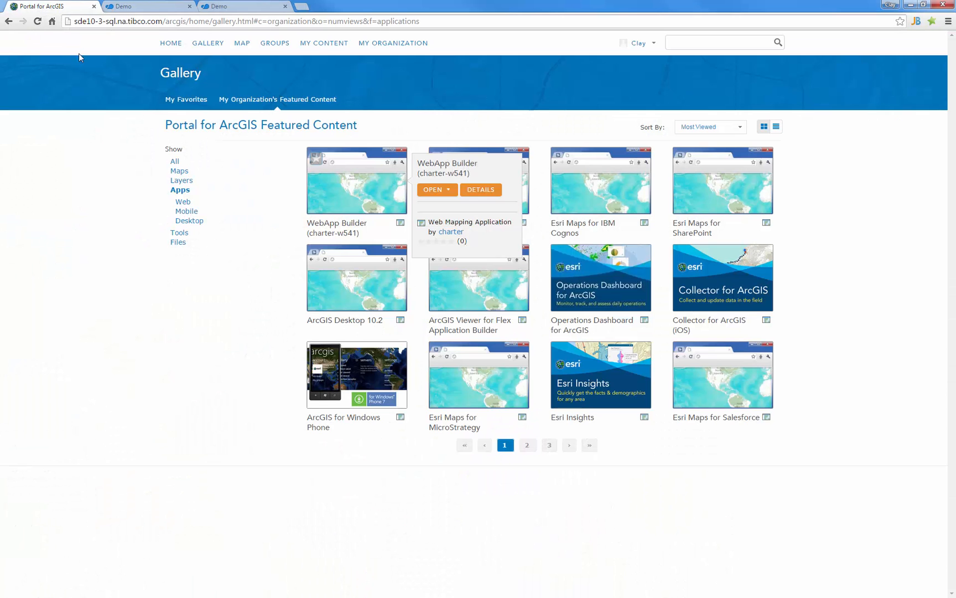
pyautogui.click(249, 7)
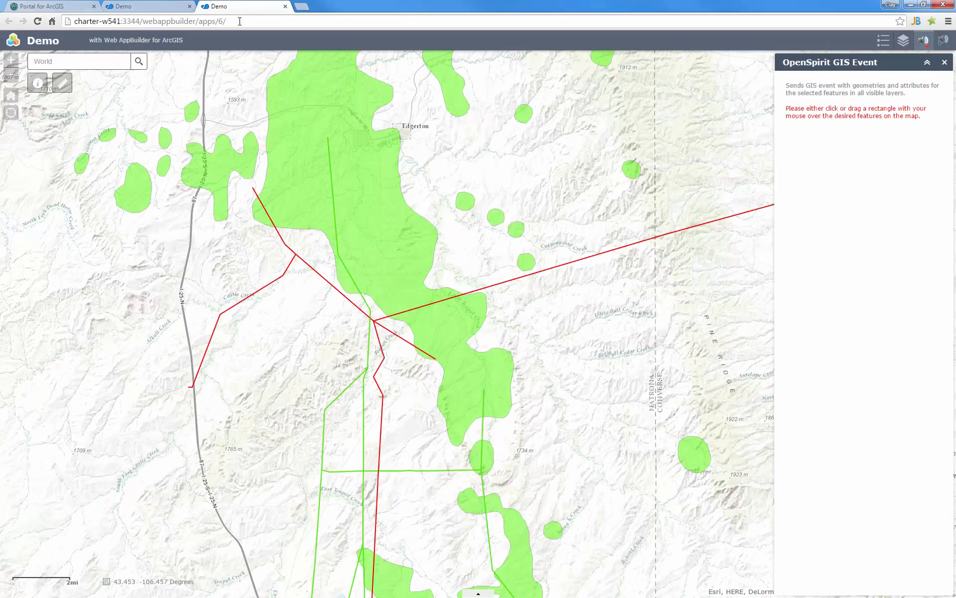
pyautogui.click(926, 62)
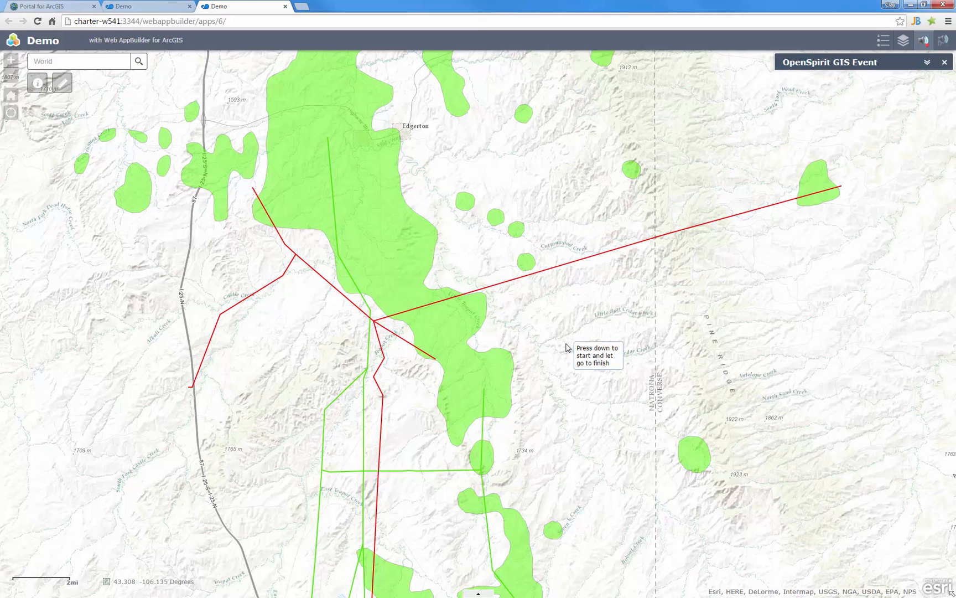